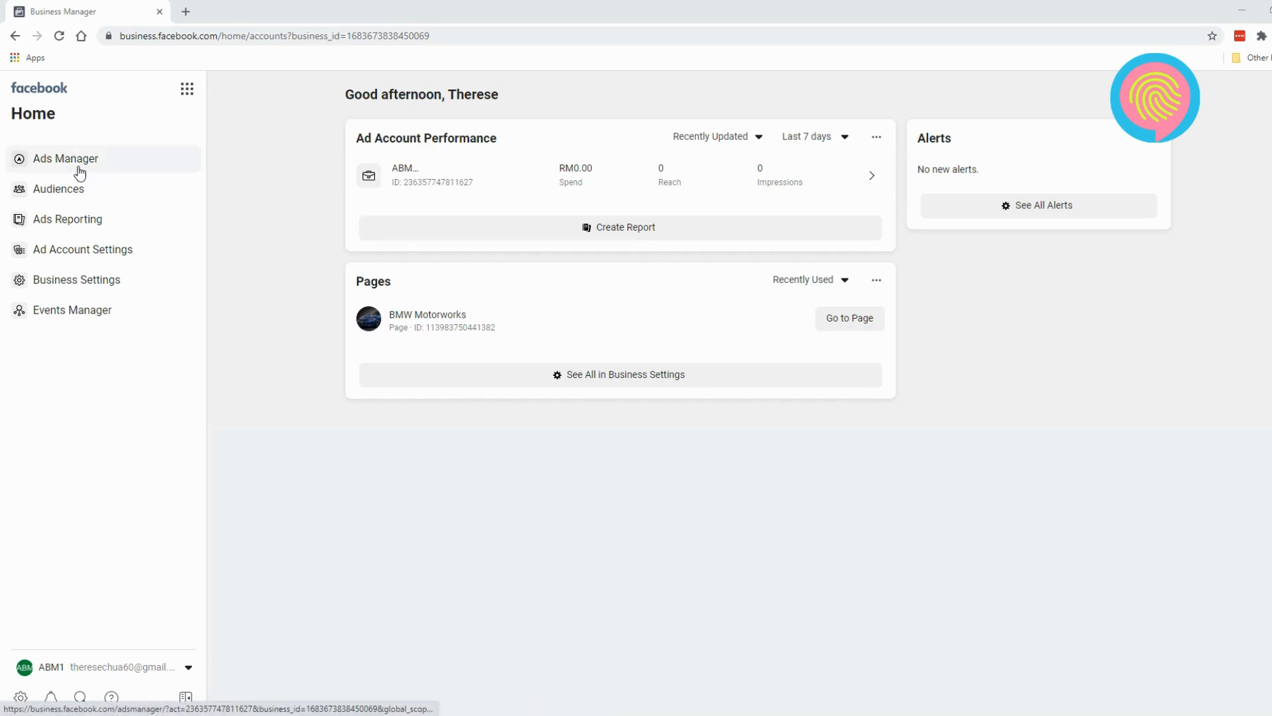
Step: Open the ad account in Ads Manager and bring up the column customization for the campaigns table
{"action": "left_click", "coordinate": [400, 178]}
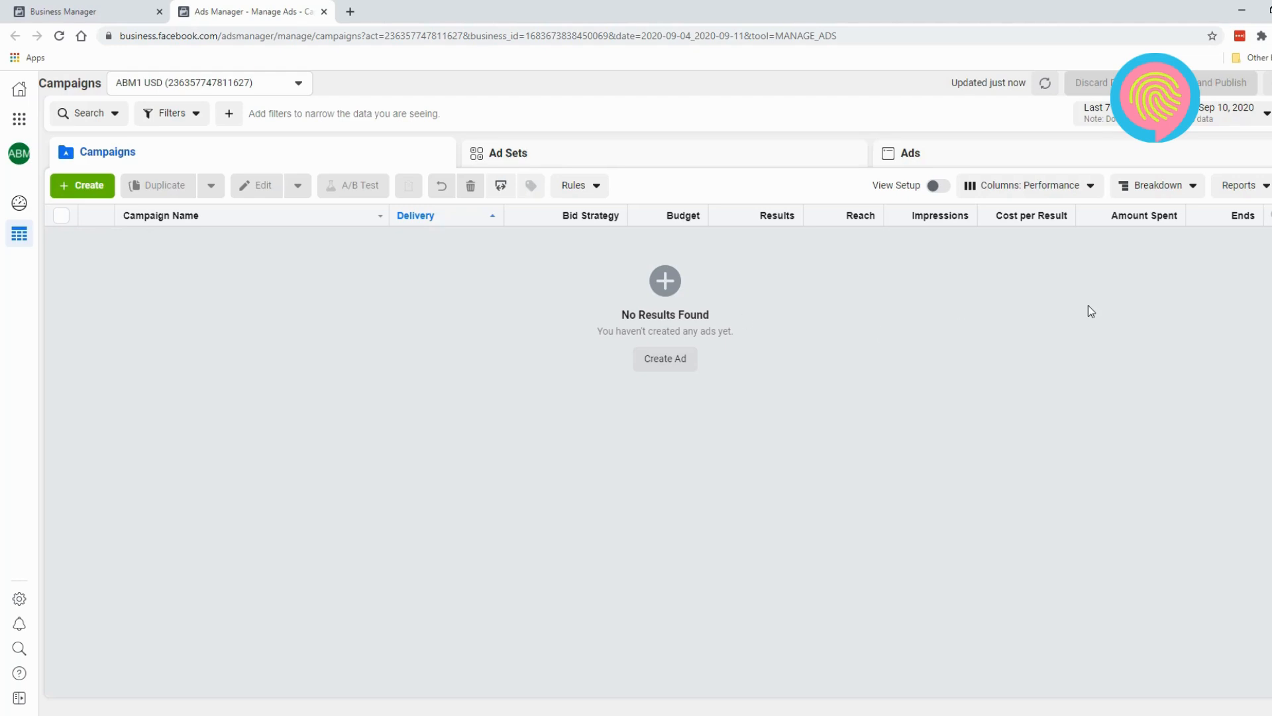
{"action": "left_click", "coordinate": [1027, 193]}
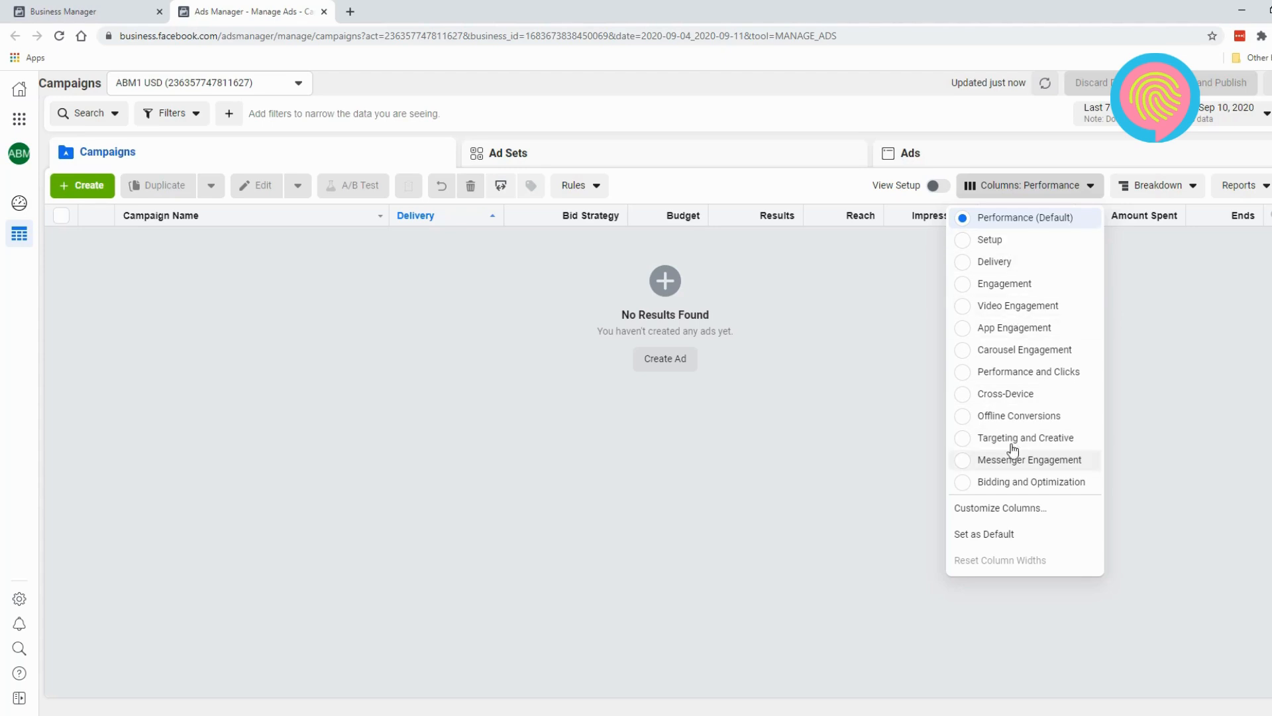
{"action": "left_click", "coordinate": [1023, 516]}
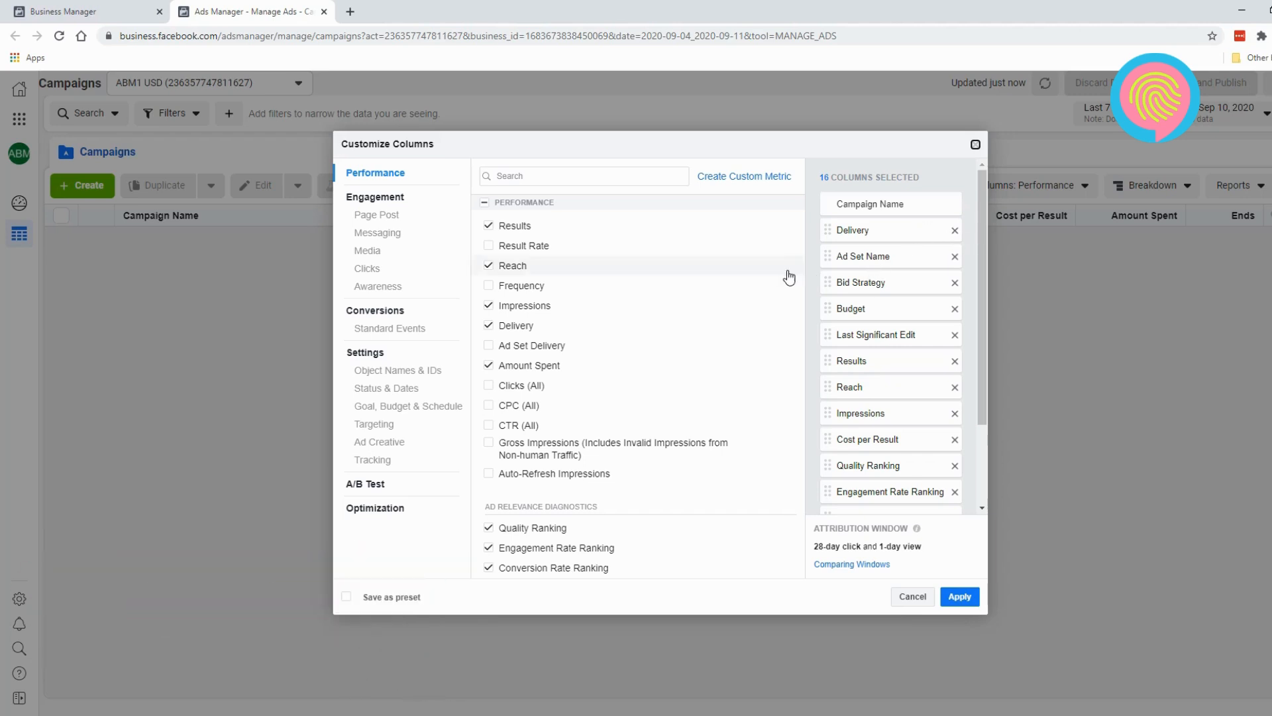
Step: Remove every selected column from Delivery through Schedule, keeping only Campaign Name
{"action": "mouse_move", "coordinate": [788, 277]}
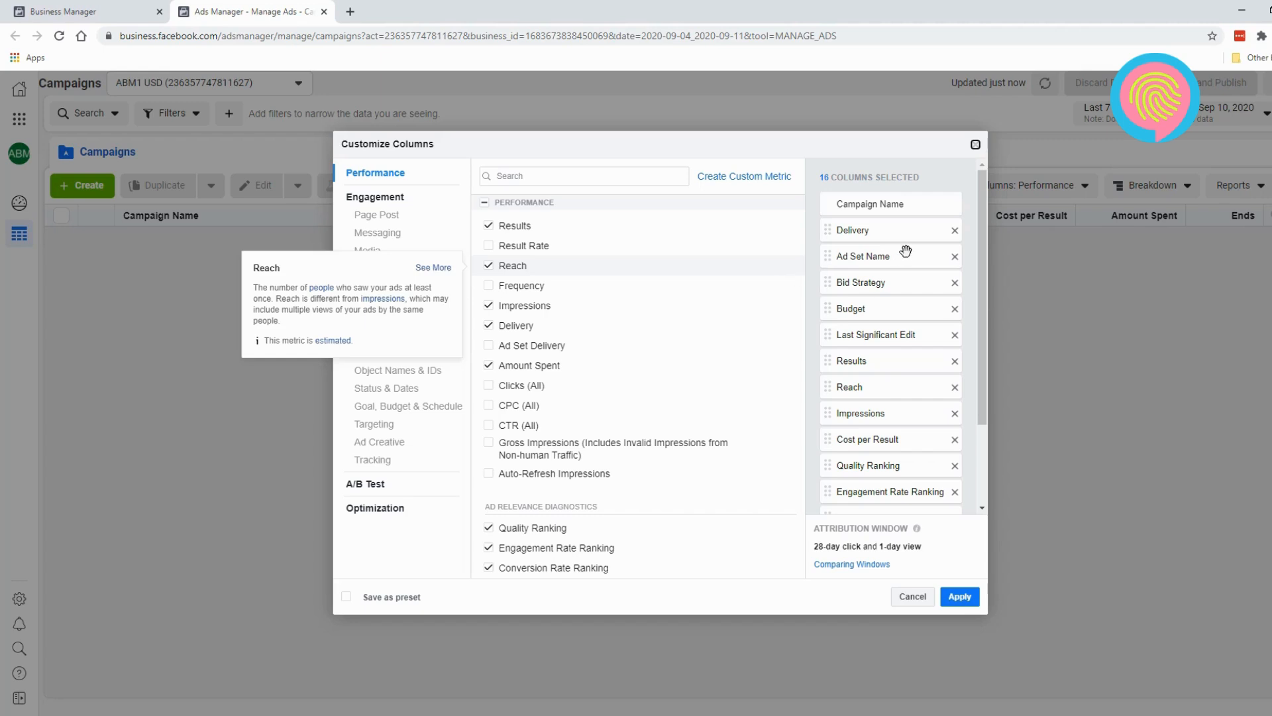
{"action": "left_click", "coordinate": [955, 231]}
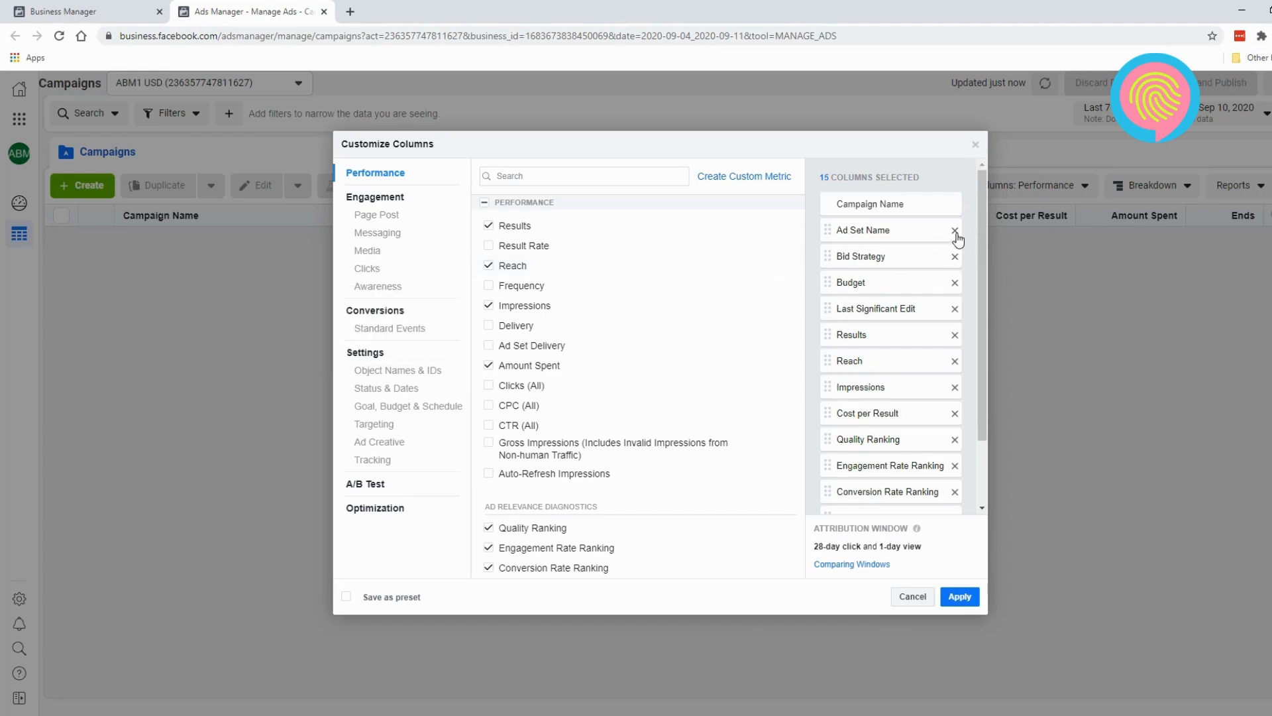
{"action": "left_click", "coordinate": [954, 230]}
{"action": "left_click", "coordinate": [955, 231]}
{"action": "left_click", "coordinate": [955, 230]}
{"action": "left_click", "coordinate": [955, 230]}
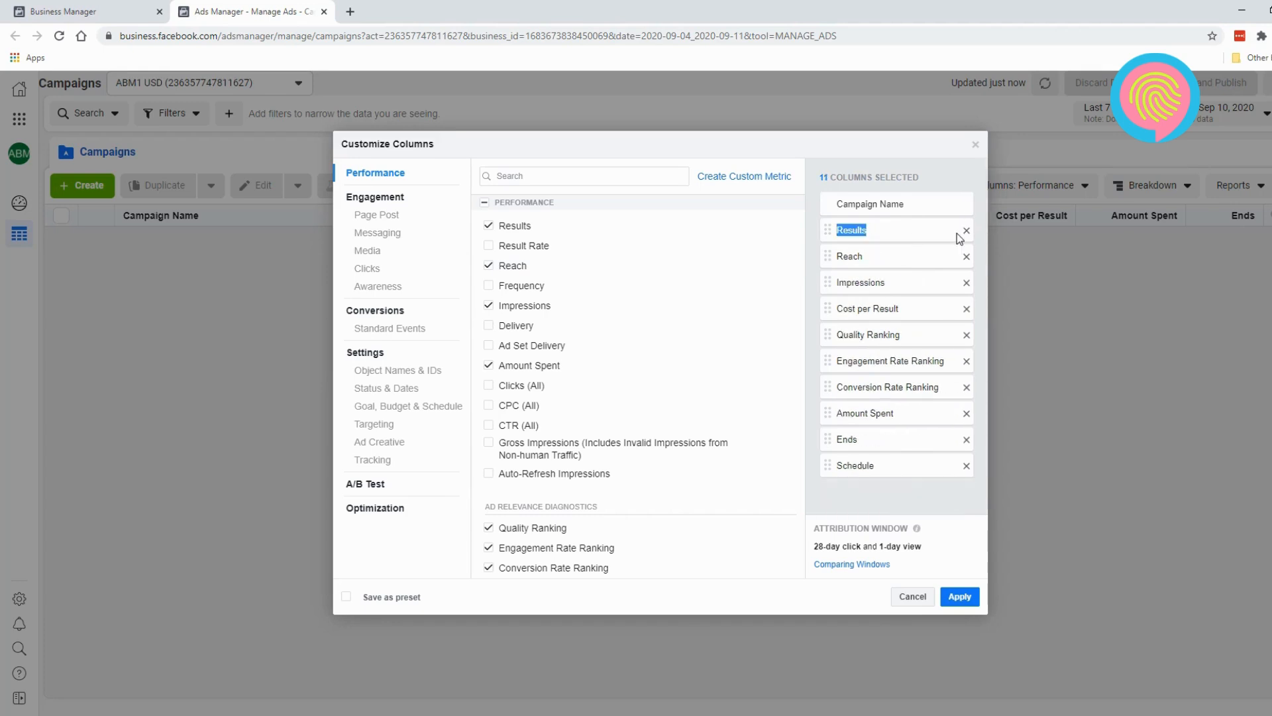
{"action": "left_click", "coordinate": [965, 231]}
{"action": "left_click", "coordinate": [966, 232]}
{"action": "left_click", "coordinate": [966, 230]}
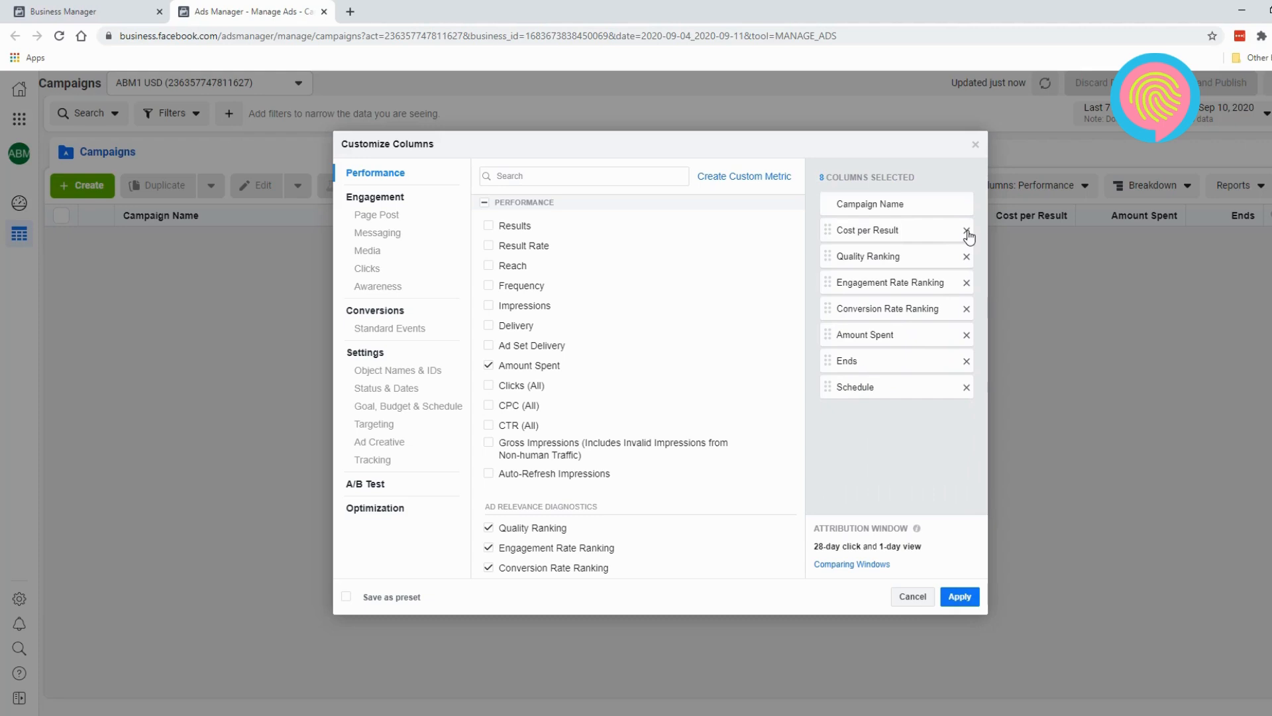
{"action": "left_click", "coordinate": [966, 230]}
{"action": "left_click", "coordinate": [966, 230]}
{"action": "left_click", "coordinate": [966, 231]}
{"action": "left_click", "coordinate": [966, 230]}
{"action": "left_click", "coordinate": [966, 230]}
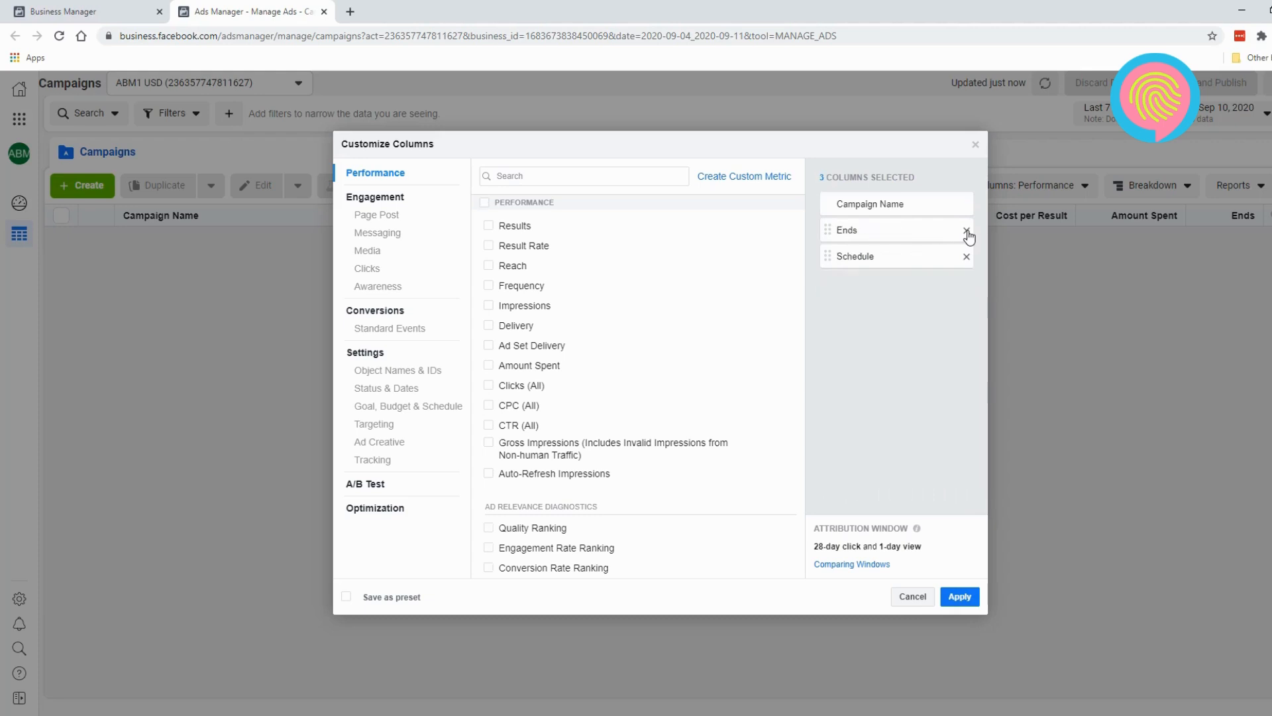
{"action": "left_click", "coordinate": [966, 231]}
{"action": "left_click", "coordinate": [966, 230]}
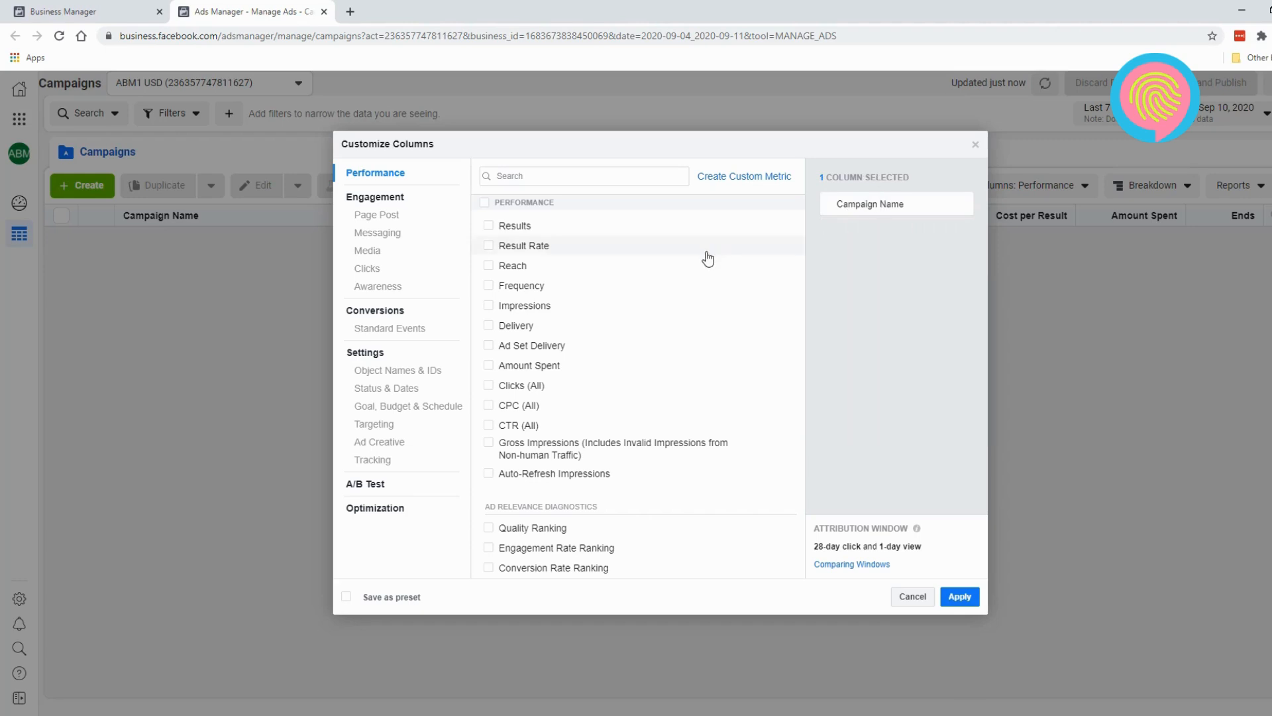
Step: Add the Ad Set Delivery performance metric to the selected columns
{"action": "mouse_move", "coordinate": [708, 258]}
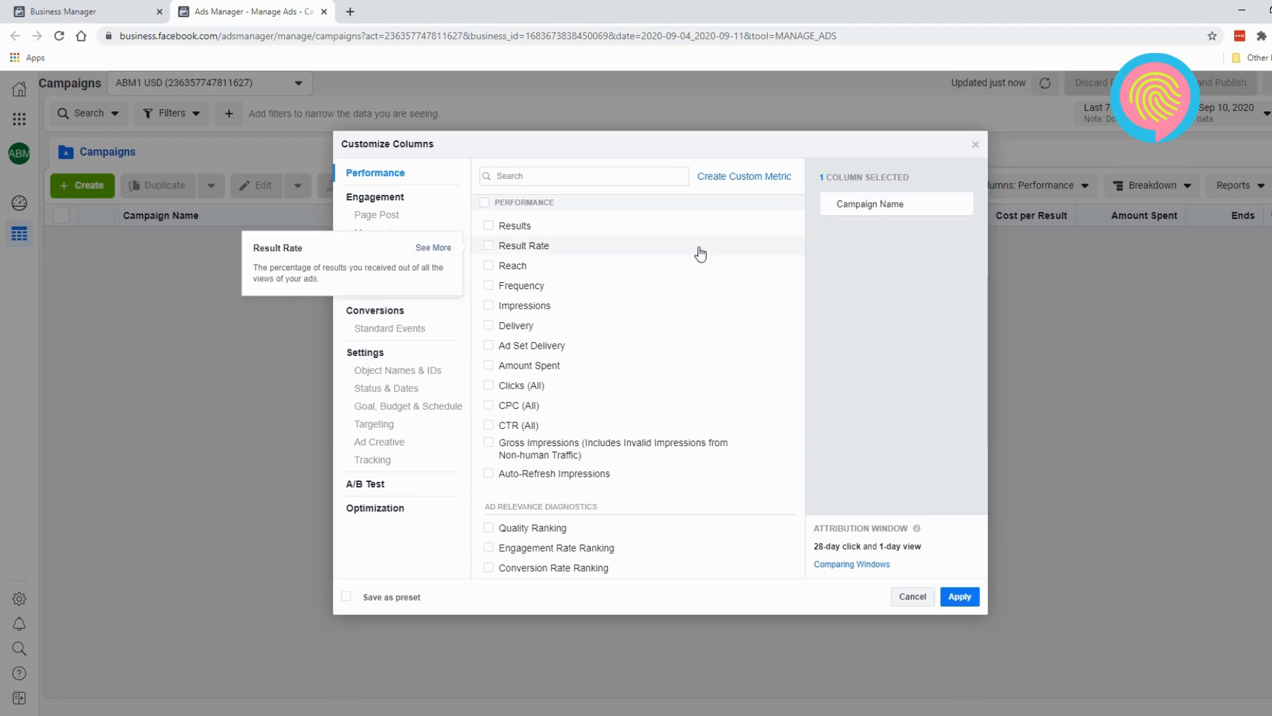
{"action": "left_click", "coordinate": [644, 175]}
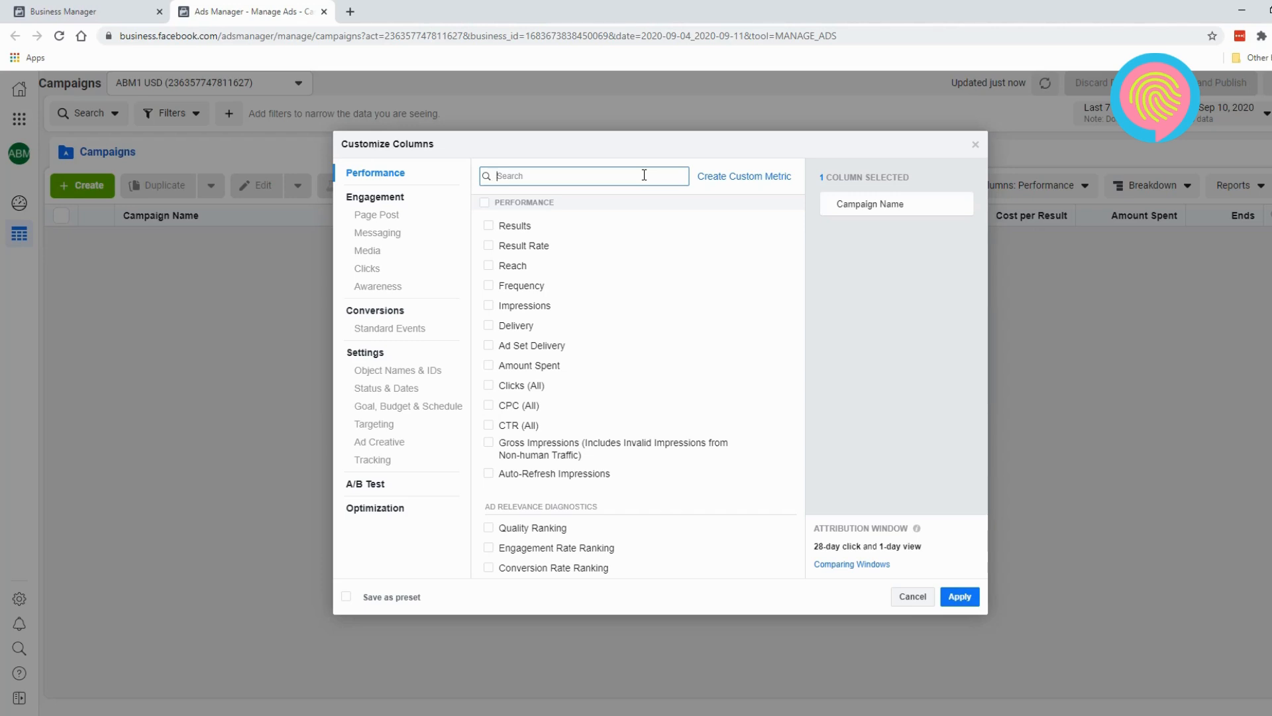
{"action": "left_click", "coordinate": [537, 347]}
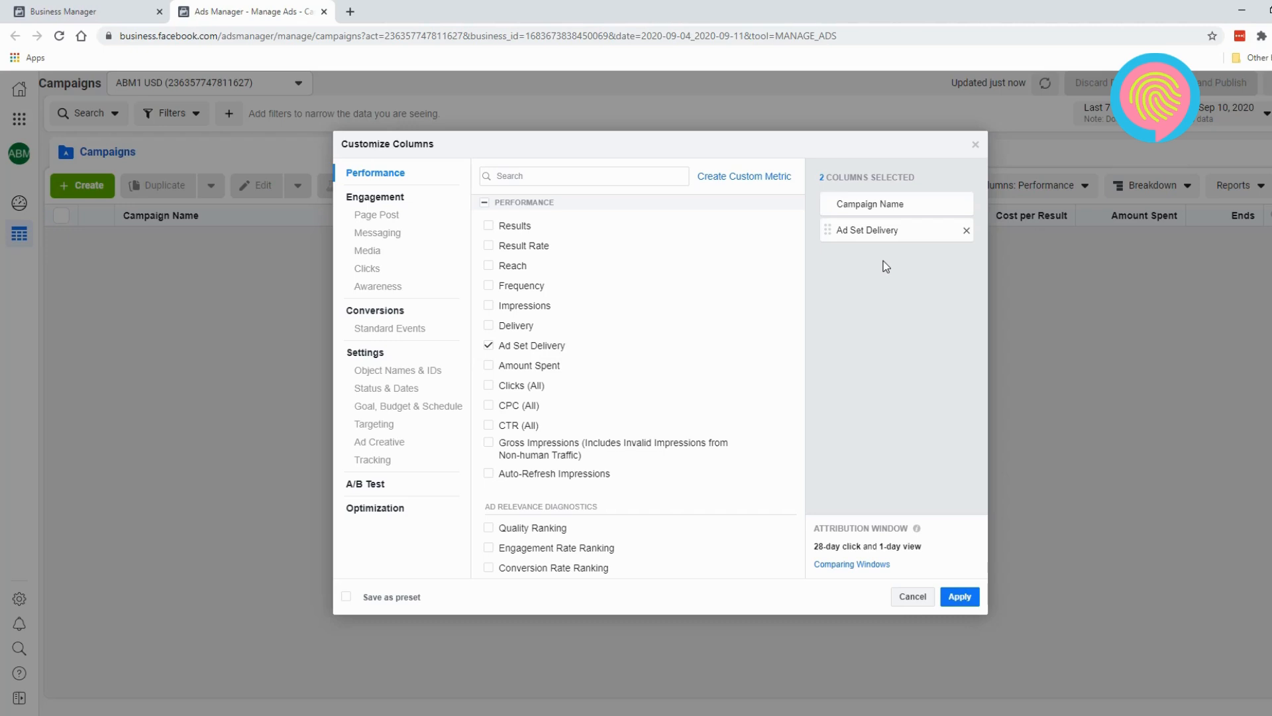
Step: Search the available metrics for "budg" and add the Budget column
{"action": "left_click", "coordinate": [636, 181]}
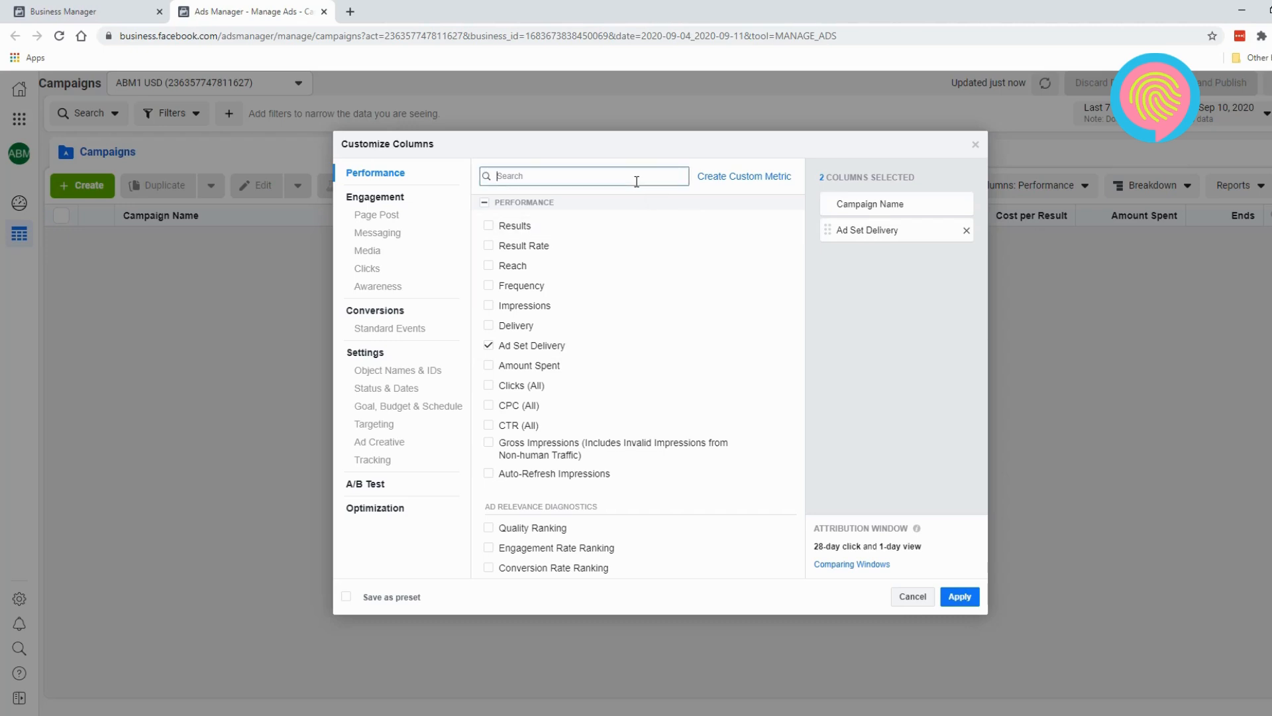
{"action": "type", "text": "bu"}
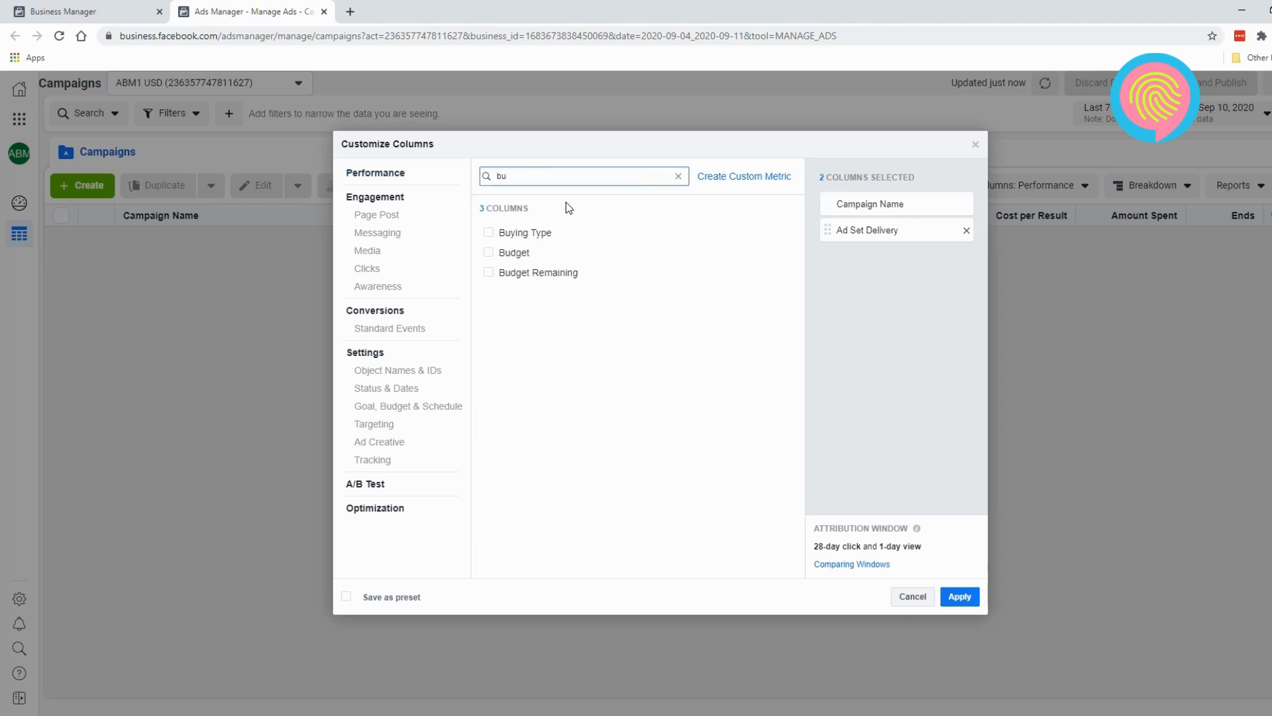
{"action": "key", "text": "BackSpace"}
{"action": "key", "text": "BackSpace"}
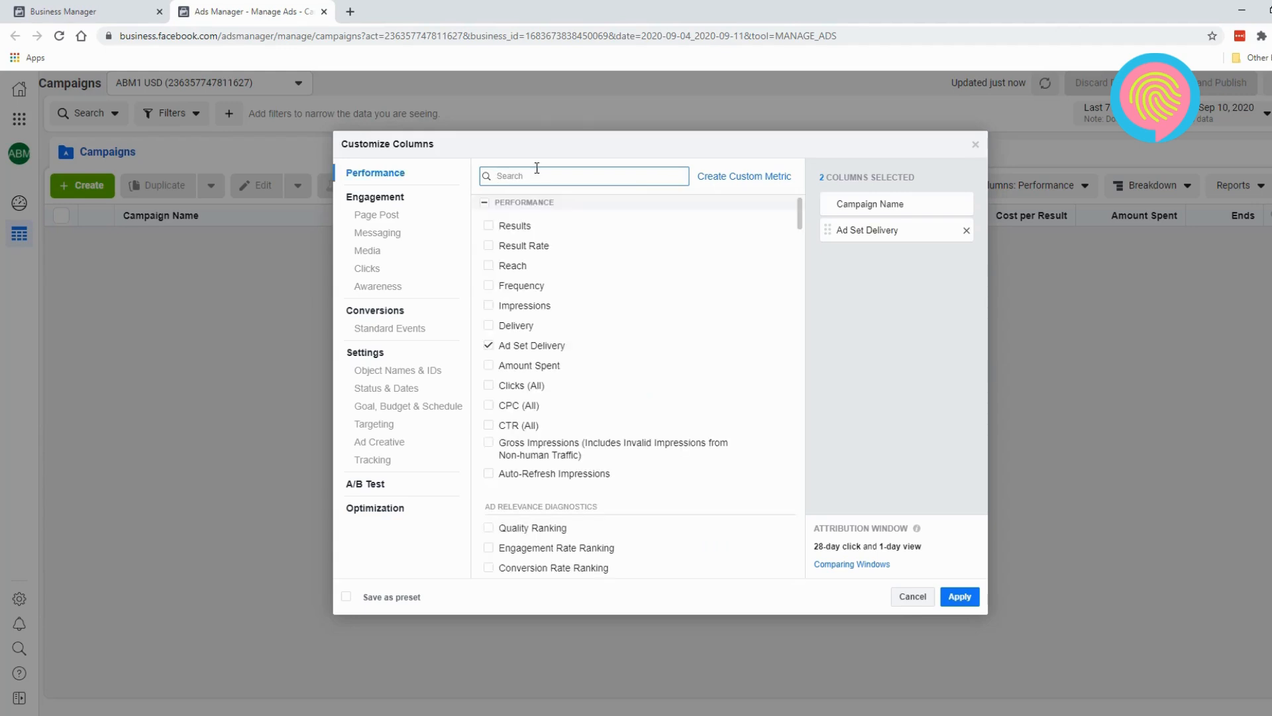
{"action": "mouse_move", "coordinate": [795, 225]}
{"action": "left_mouse_down"}
{"action": "mouse_move", "coordinate": [797, 543]}
{"action": "mouse_move", "coordinate": [814, 207]}
{"action": "mouse_move", "coordinate": [781, 429]}
{"action": "mouse_move", "coordinate": [781, 525]}
{"action": "mouse_move", "coordinate": [798, 202]}
{"action": "left_mouse_up"}
{"action": "left_click", "coordinate": [516, 176]}
{"action": "type", "text": "budg"}
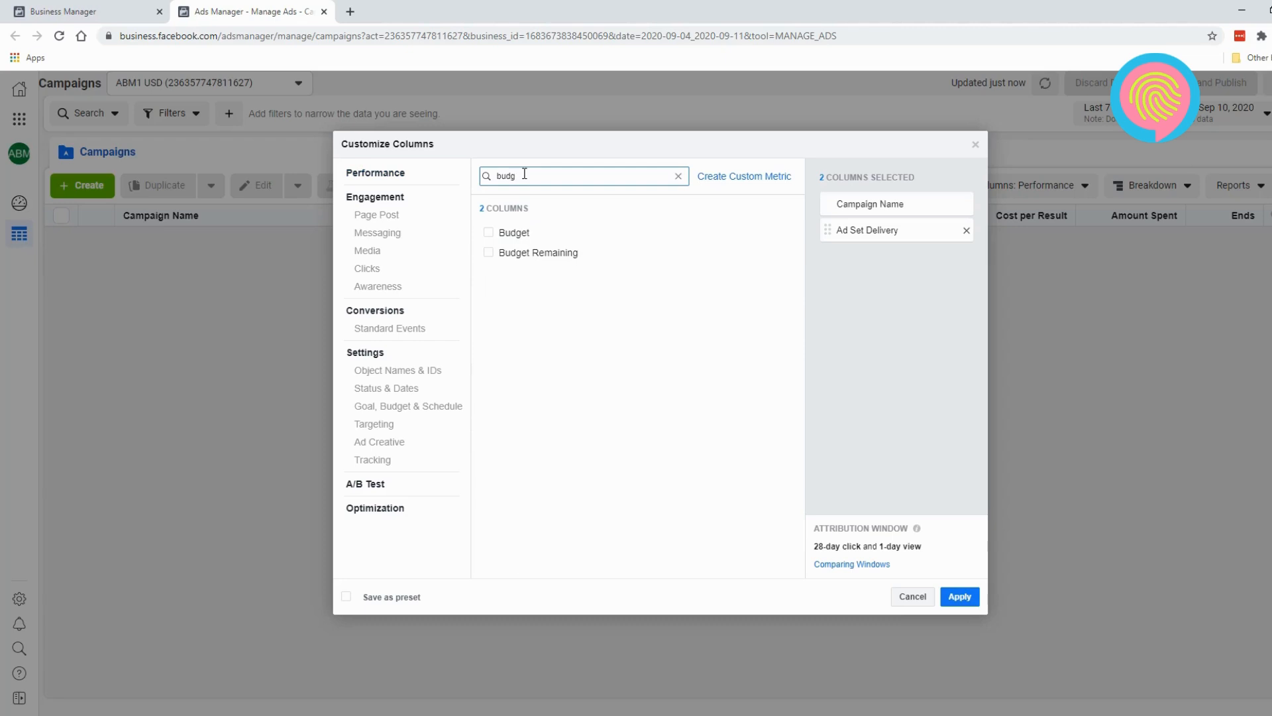
{"action": "left_click", "coordinate": [488, 233]}
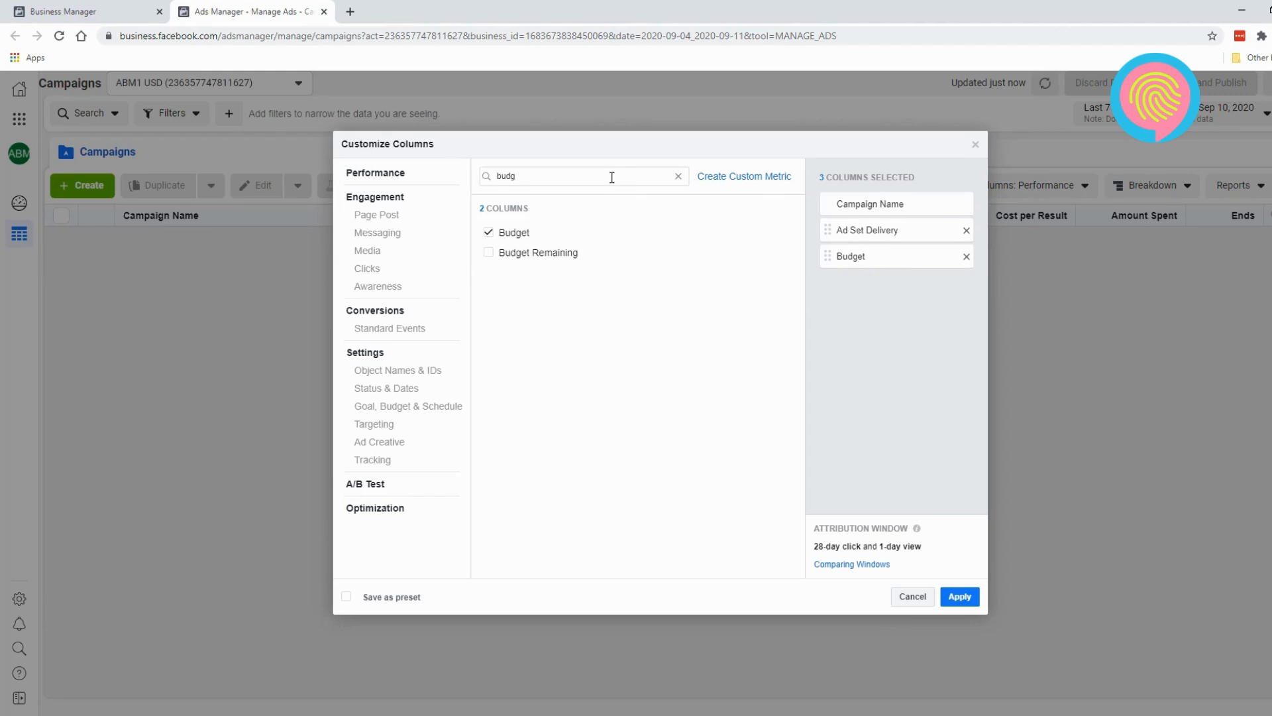
Step: Search the available metrics for "amount" and add the Amount Spent column
{"action": "left_click_drag", "start_coordinate": [612, 177], "coordinate": [472, 158]}
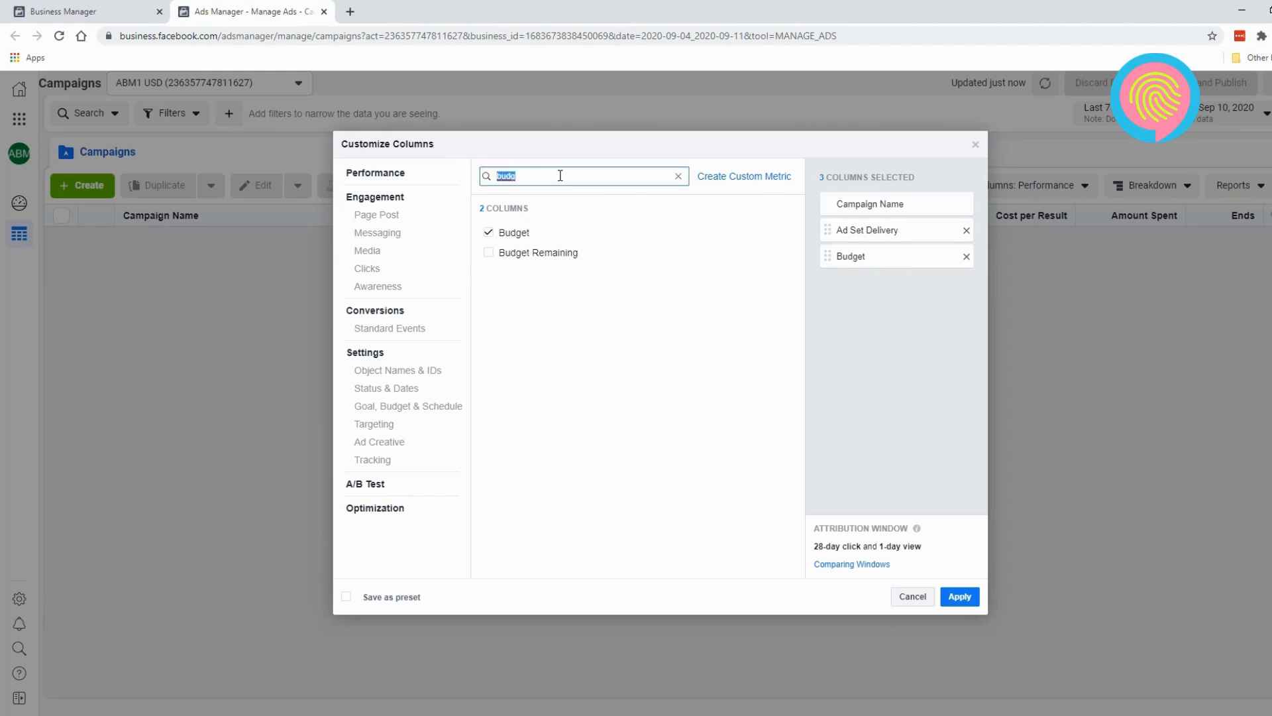
{"action": "key", "text": "BackSpace"}
{"action": "type", "text": "am"}
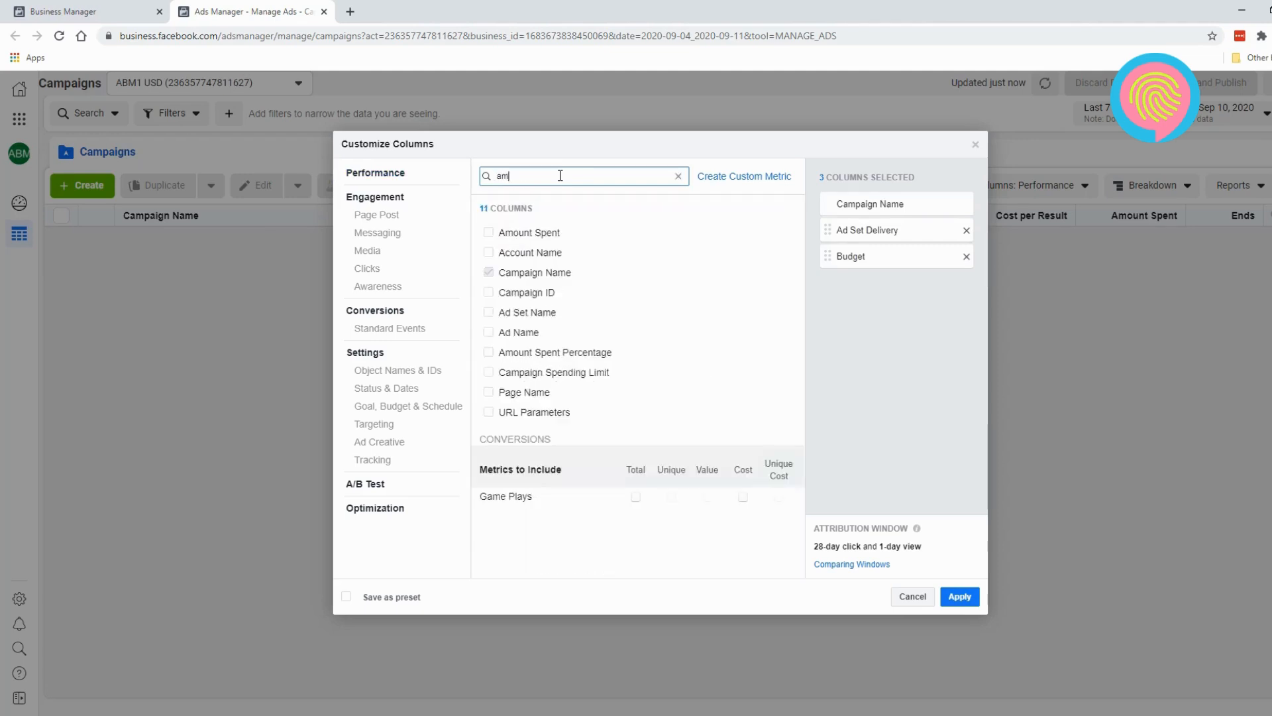
{"action": "type", "text": "ount"}
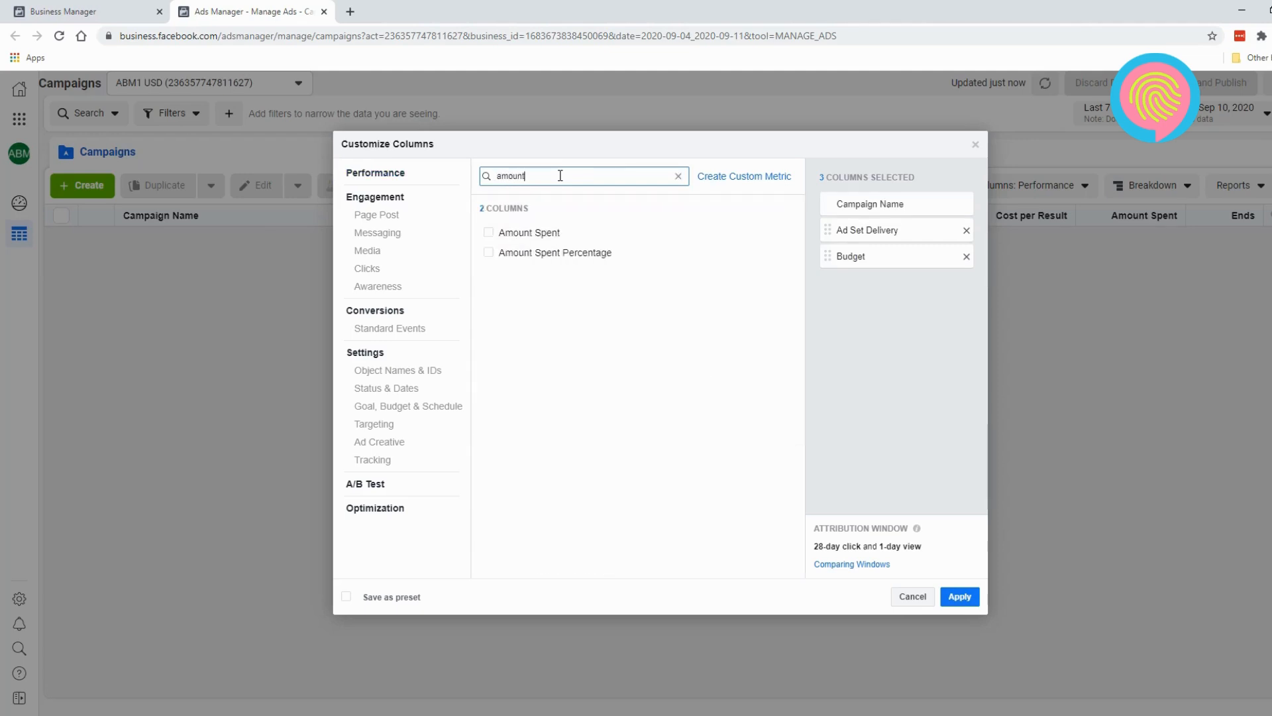
{"action": "left_click", "coordinate": [533, 233]}
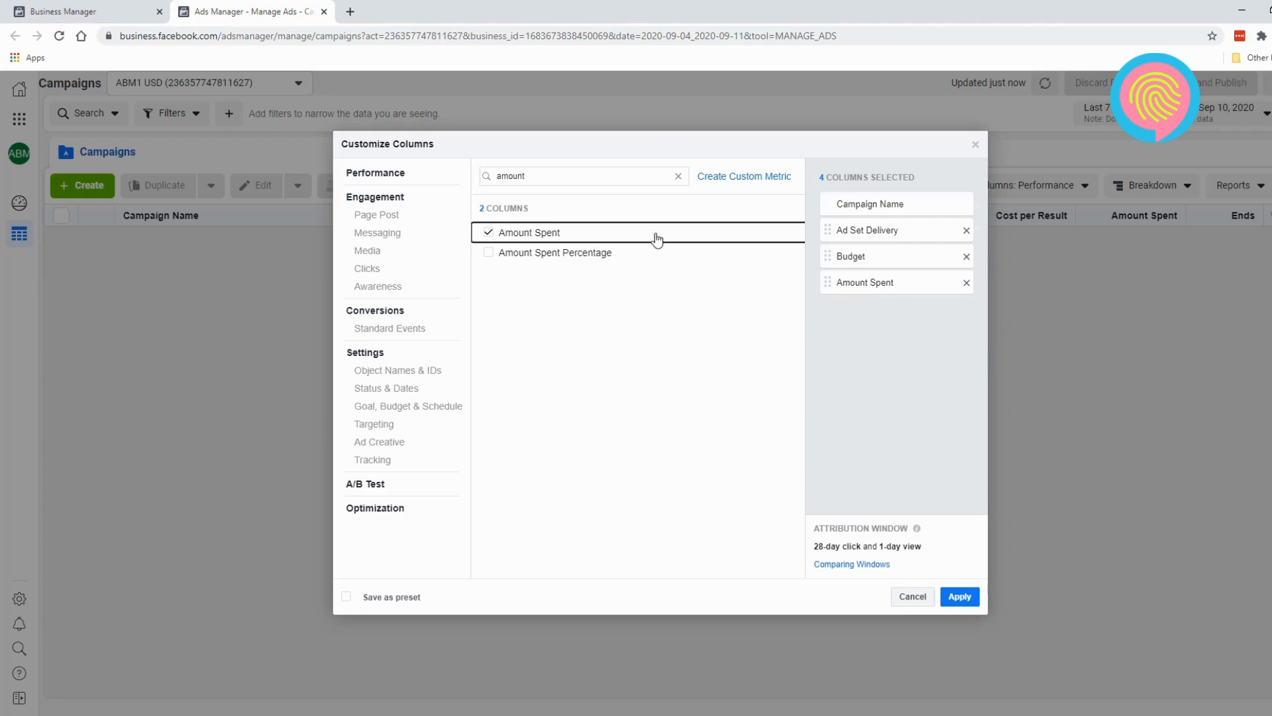
Step: Search the metrics for "impr" and add the Impressions and CPM (Cost per 1,000 Impressions) columns
{"action": "left_click_drag", "start_coordinate": [549, 176], "coordinate": [455, 171]}
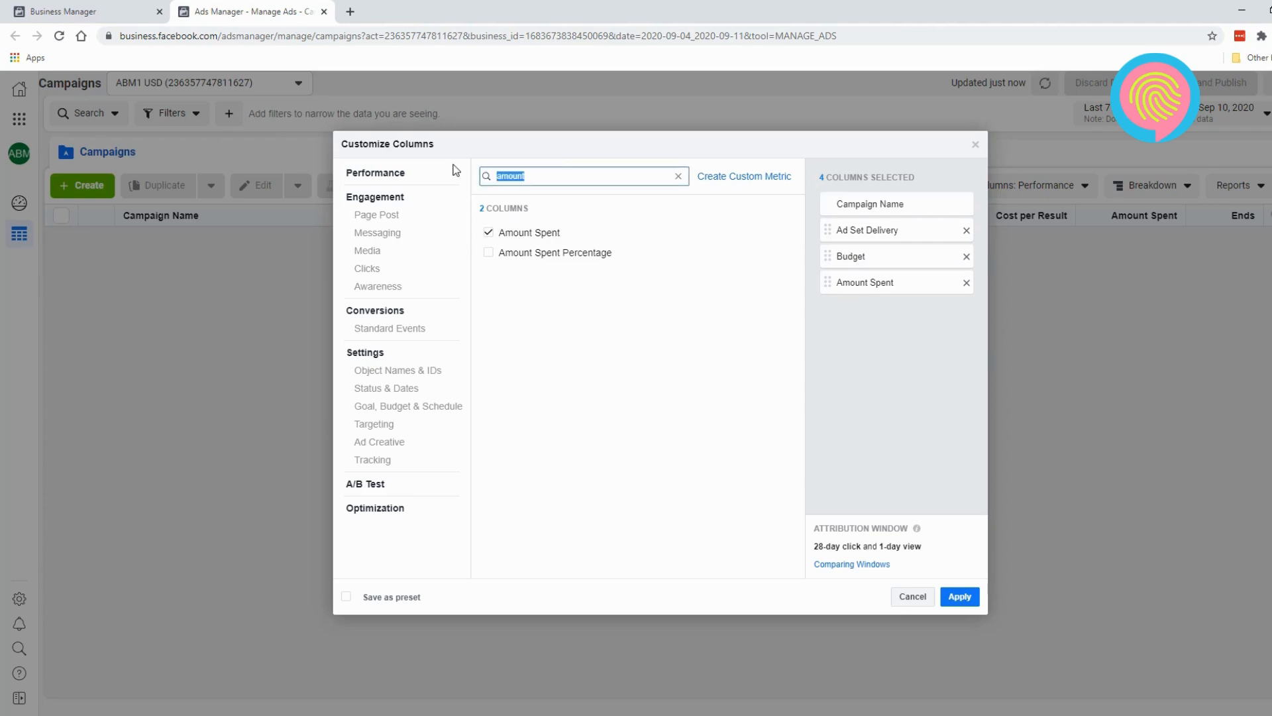
{"action": "key", "text": "BackSpace"}
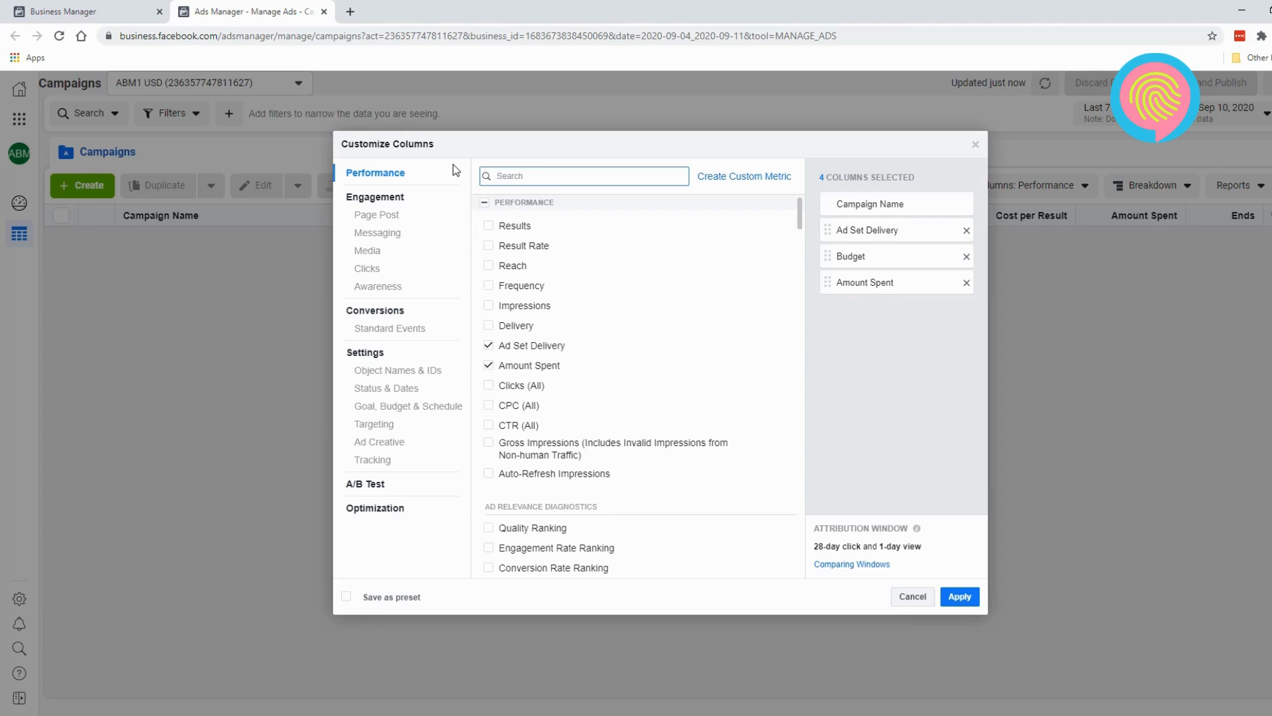
{"action": "type", "text": "impr"}
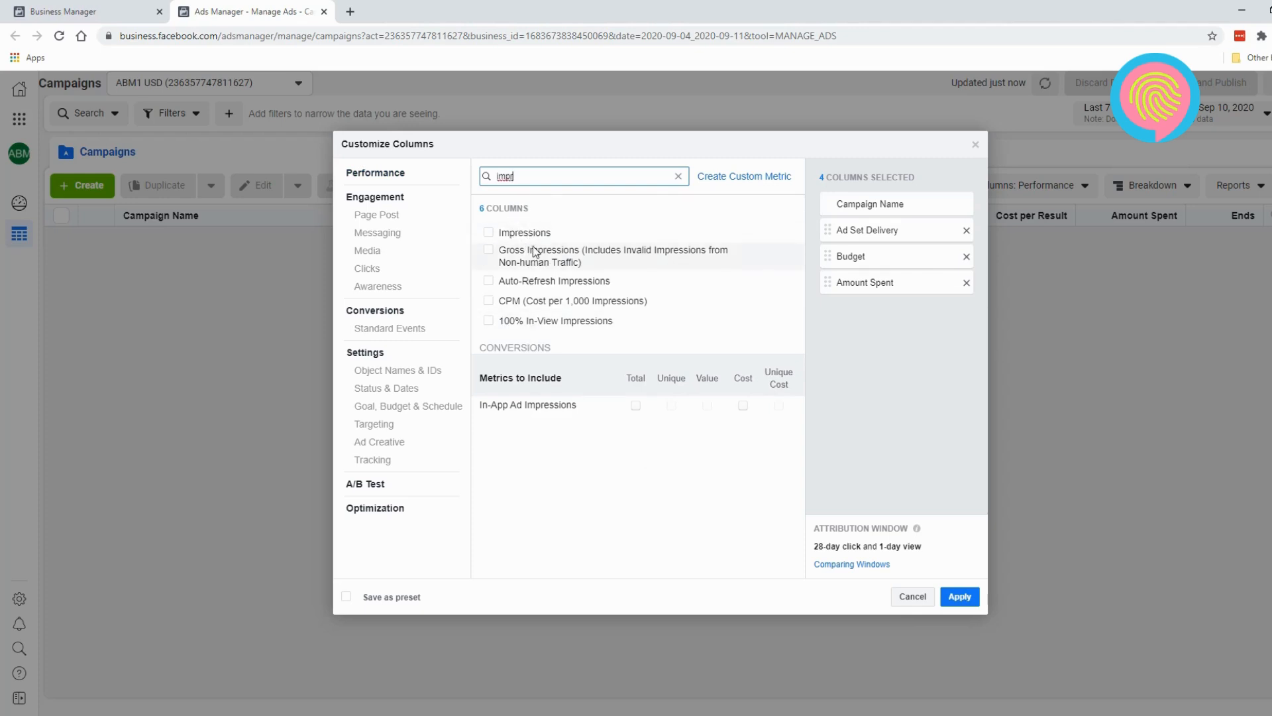
{"action": "left_click", "coordinate": [489, 234]}
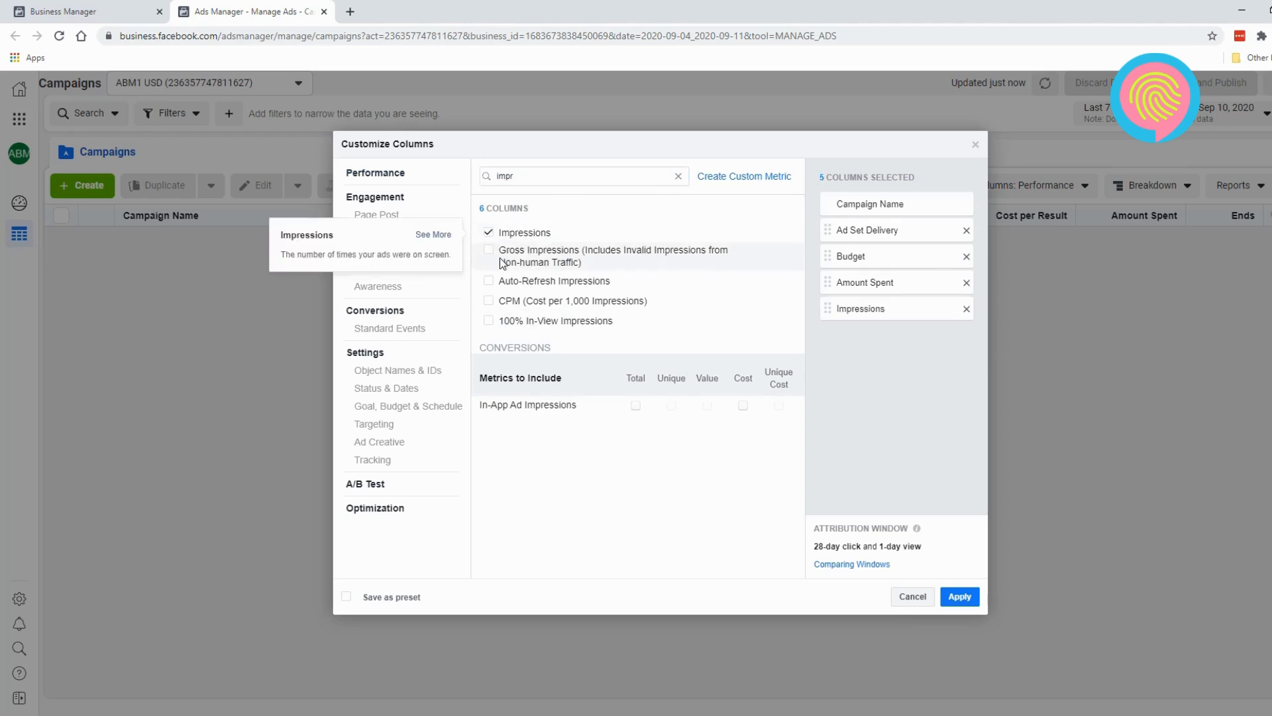
{"action": "left_click", "coordinate": [488, 302]}
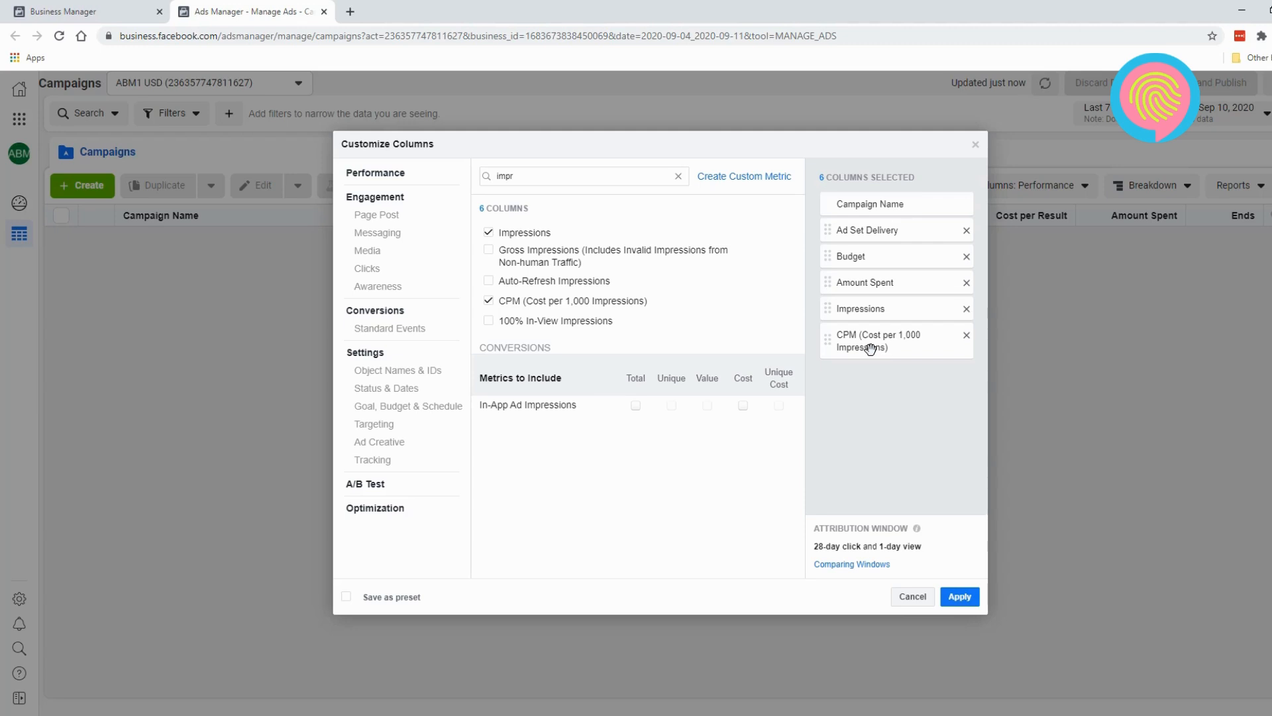
Step: Try out a Reach column placed between Amount Spent and Impressions, and remove it from the selection again
{"action": "left_click", "coordinate": [678, 175]}
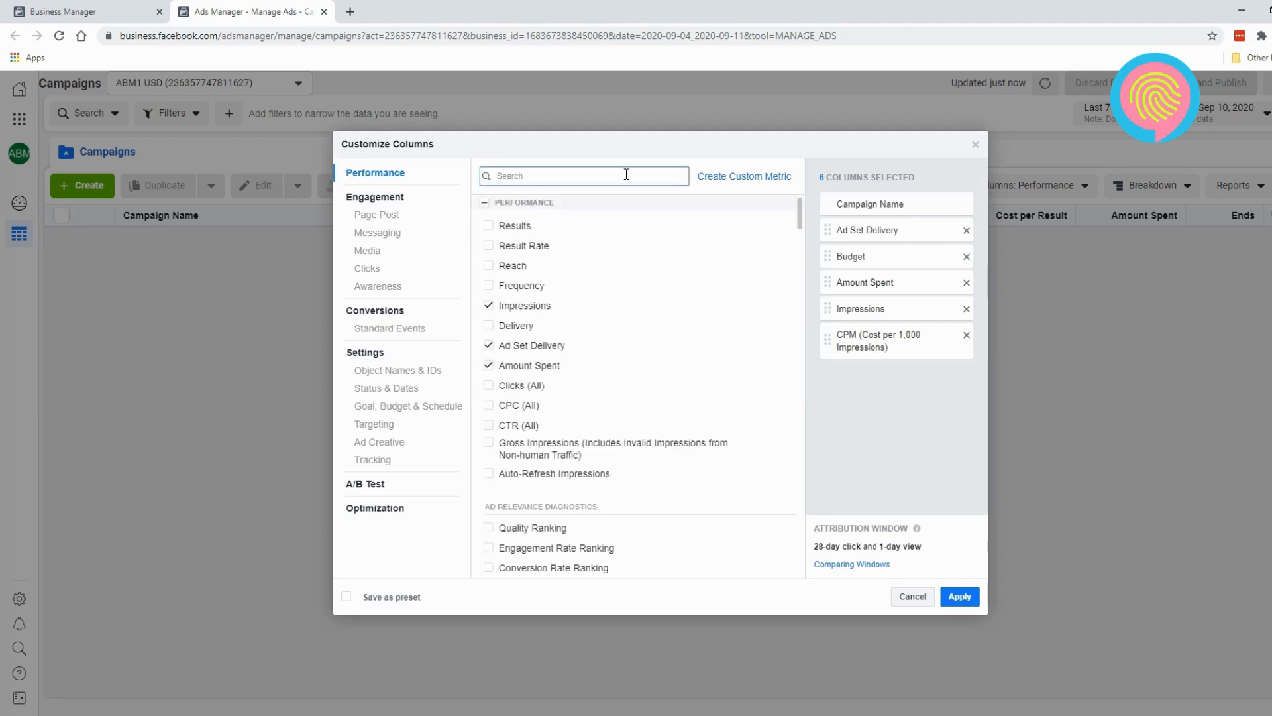
{"action": "type", "text": "reac"}
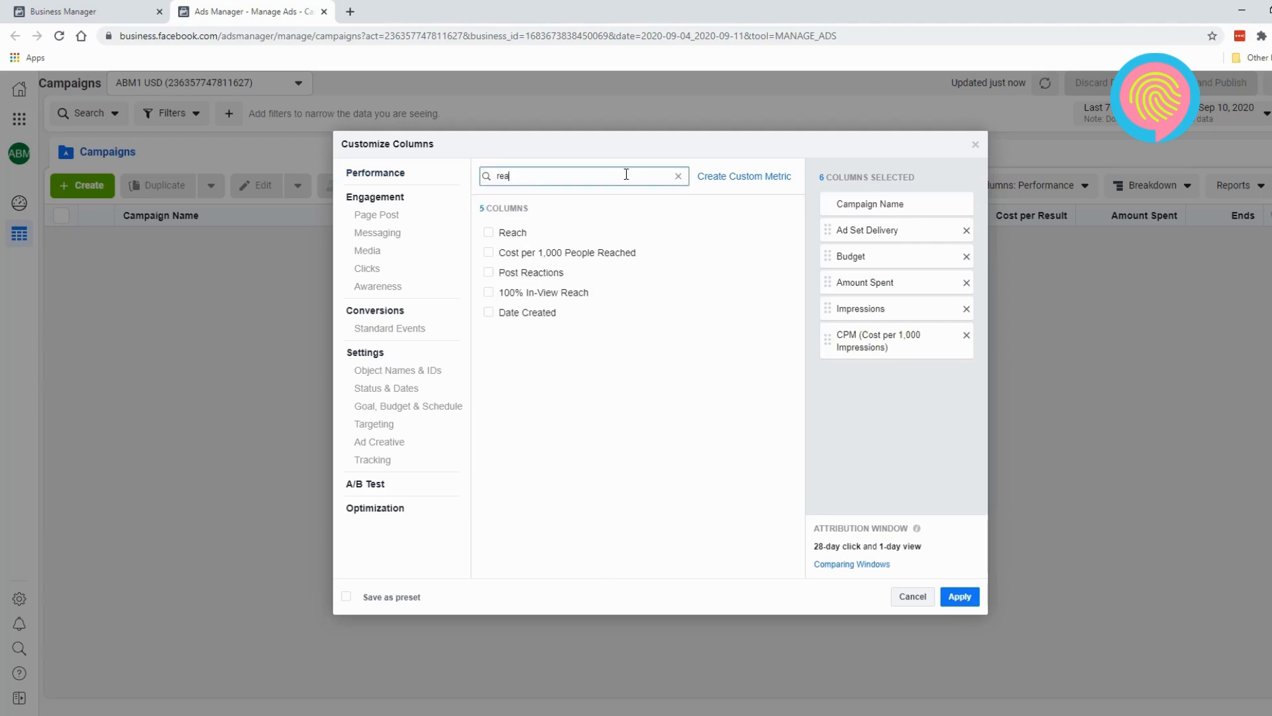
{"action": "left_click", "coordinate": [582, 232]}
{"action": "left_click_drag", "start_coordinate": [840, 373], "coordinate": [872, 380]}
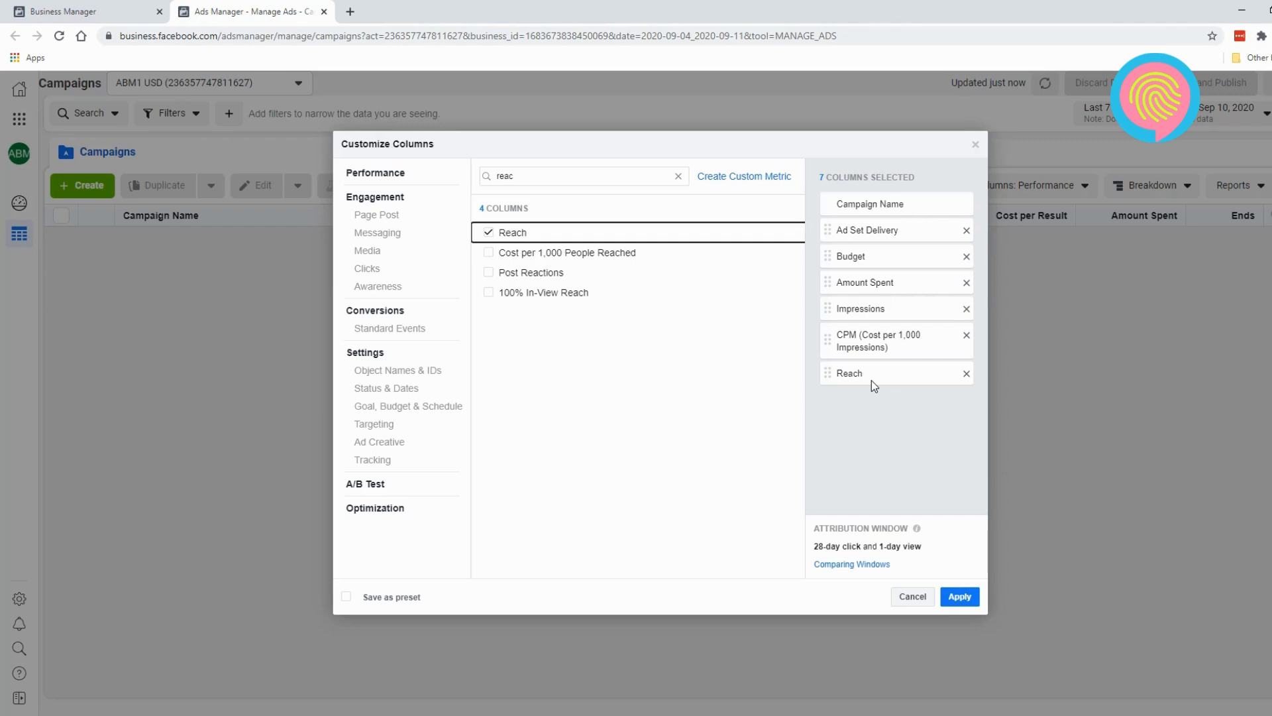
{"action": "left_click_drag", "start_coordinate": [872, 381], "coordinate": [858, 299]}
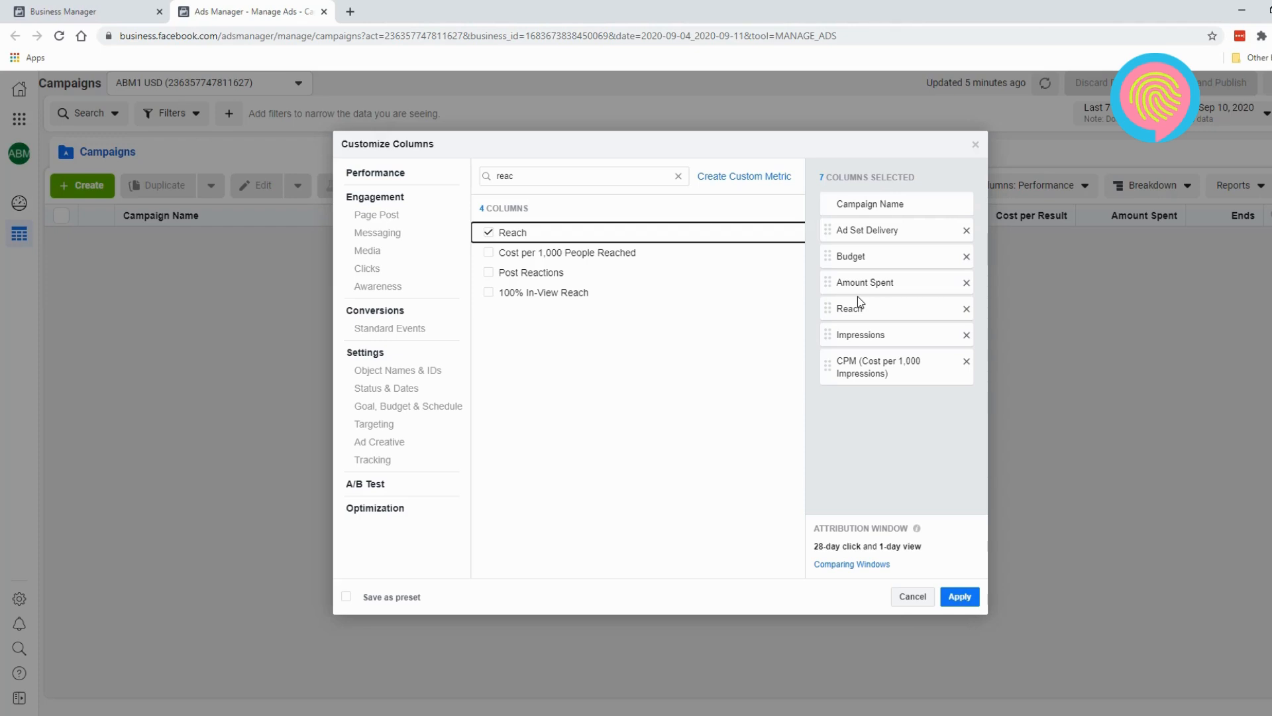
{"action": "left_click", "coordinate": [967, 309]}
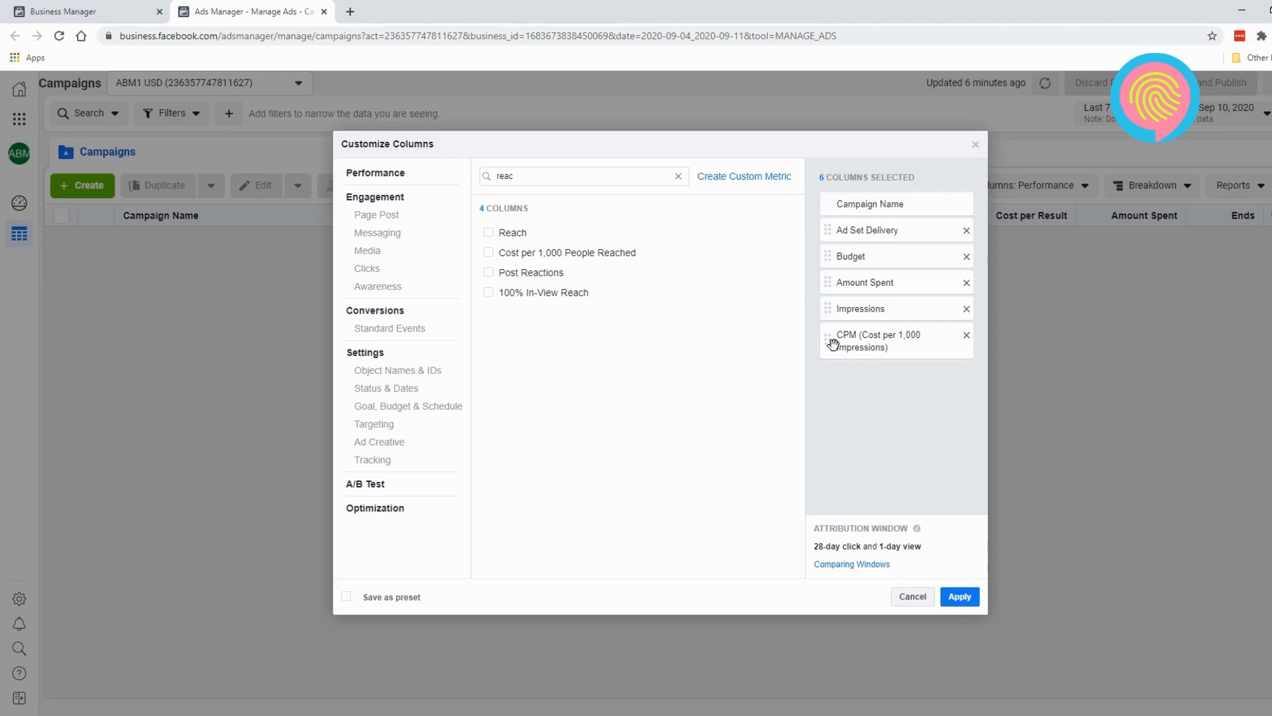
Step: Search the metrics for "link" and add the Link Clicks and CPC (Cost per Link Click) columns
{"action": "left_click", "coordinate": [678, 175]}
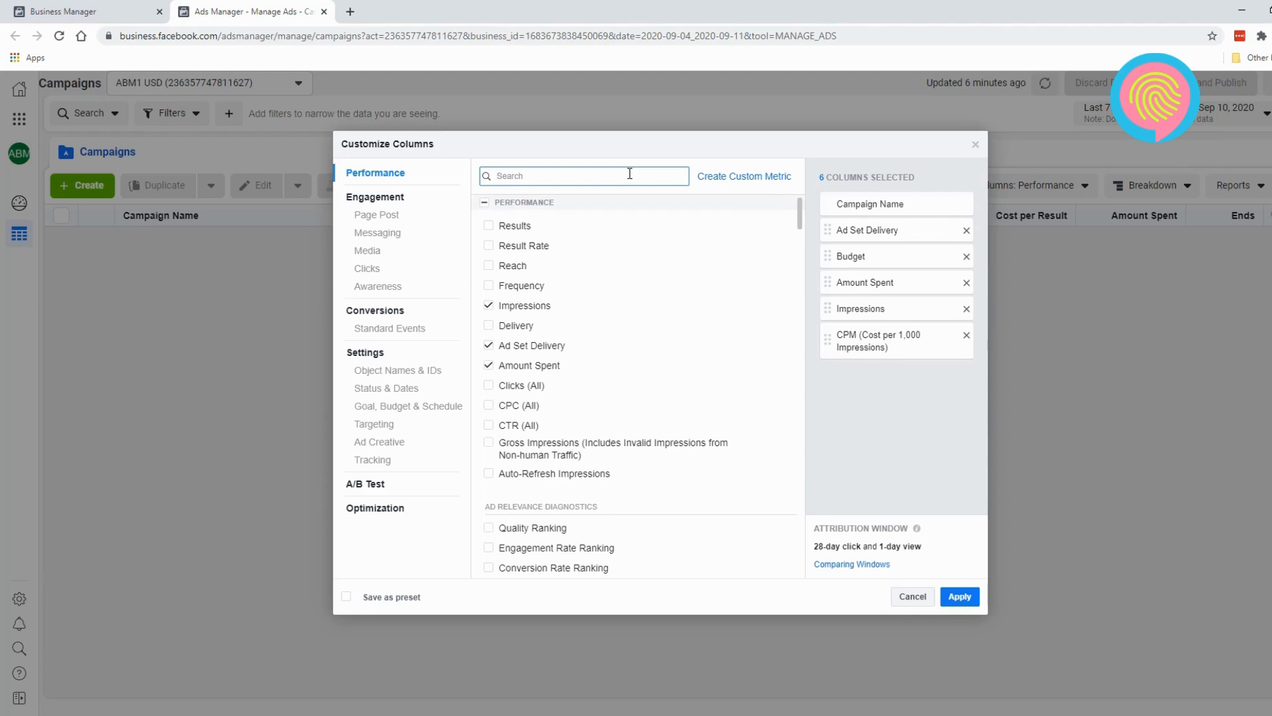
{"action": "type", "text": "link"}
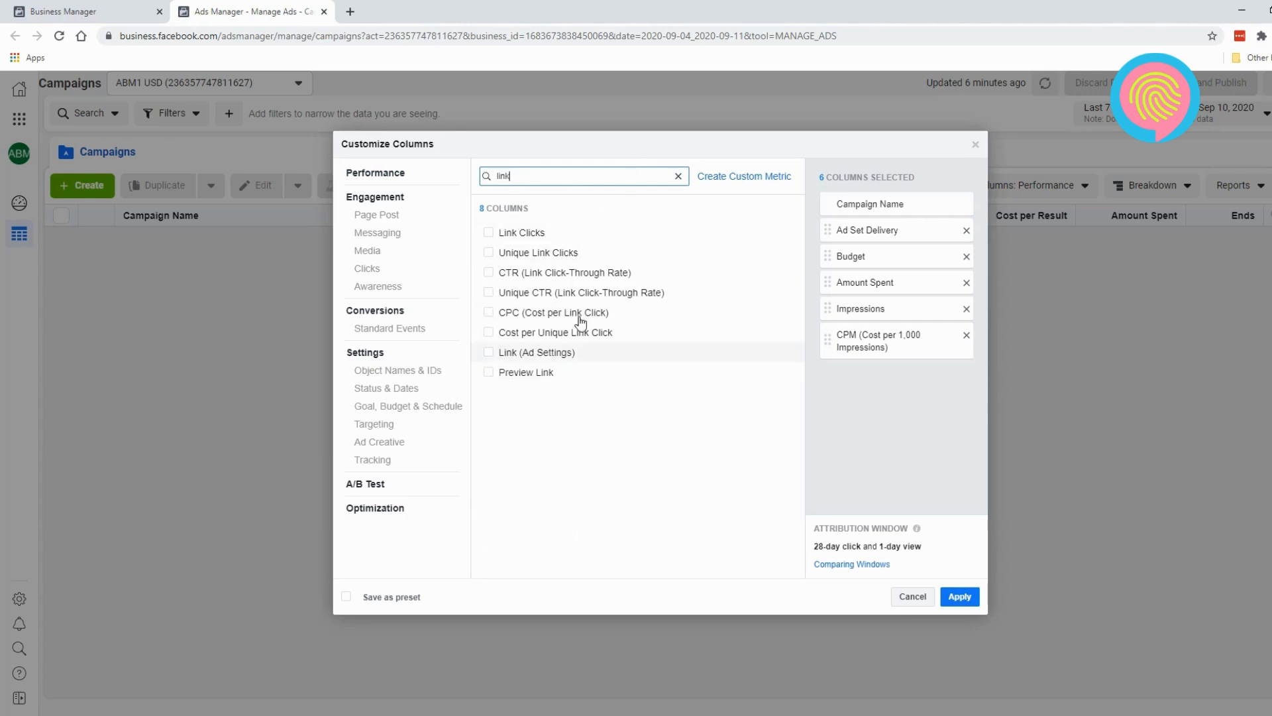
{"action": "left_click", "coordinate": [528, 233]}
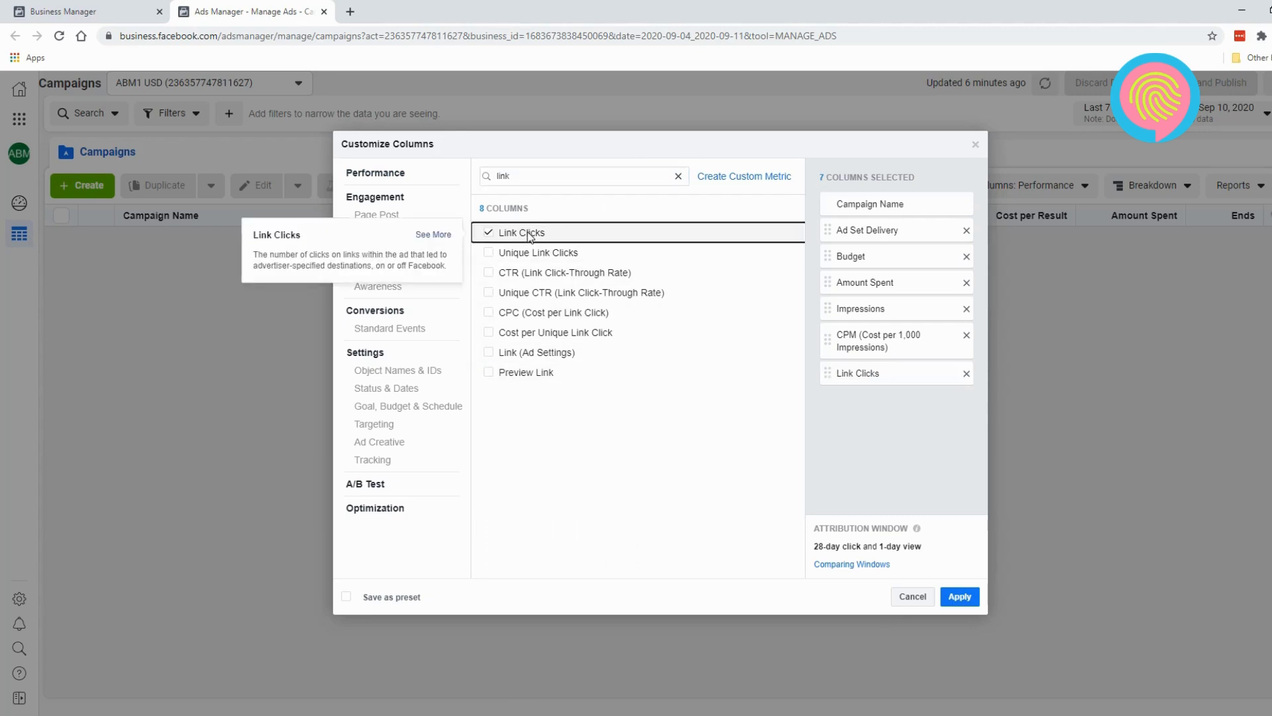
{"action": "left_click", "coordinate": [521, 321]}
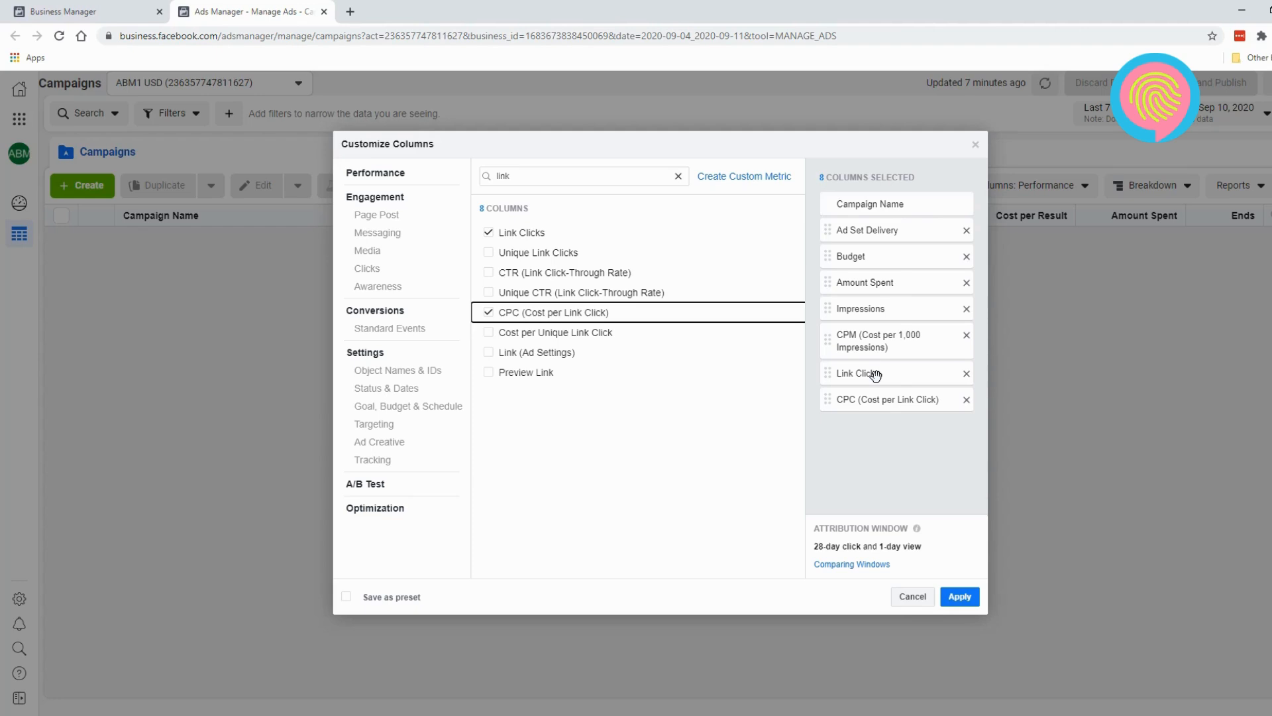
Step: Search the metrics for "ctr" and add the CTR (Link Click-Through Rate) and CTR (All) columns
{"action": "left_click", "coordinate": [678, 176]}
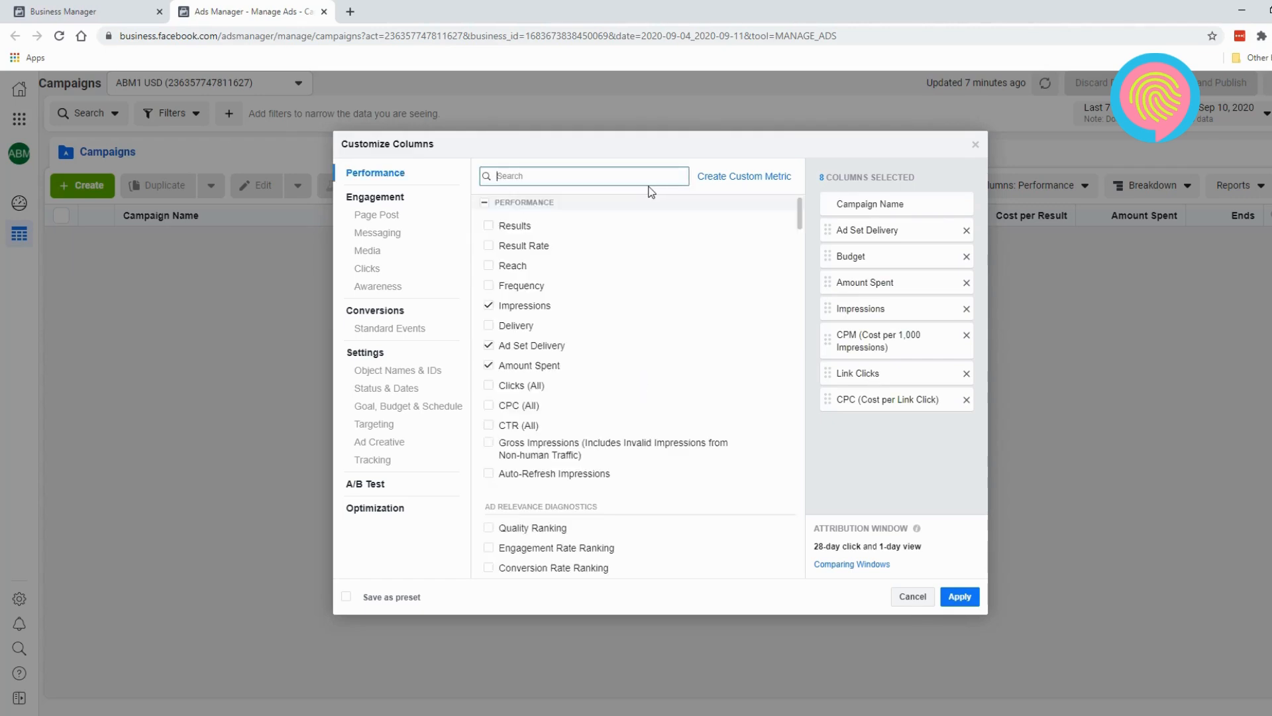
{"action": "type", "text": "ctr"}
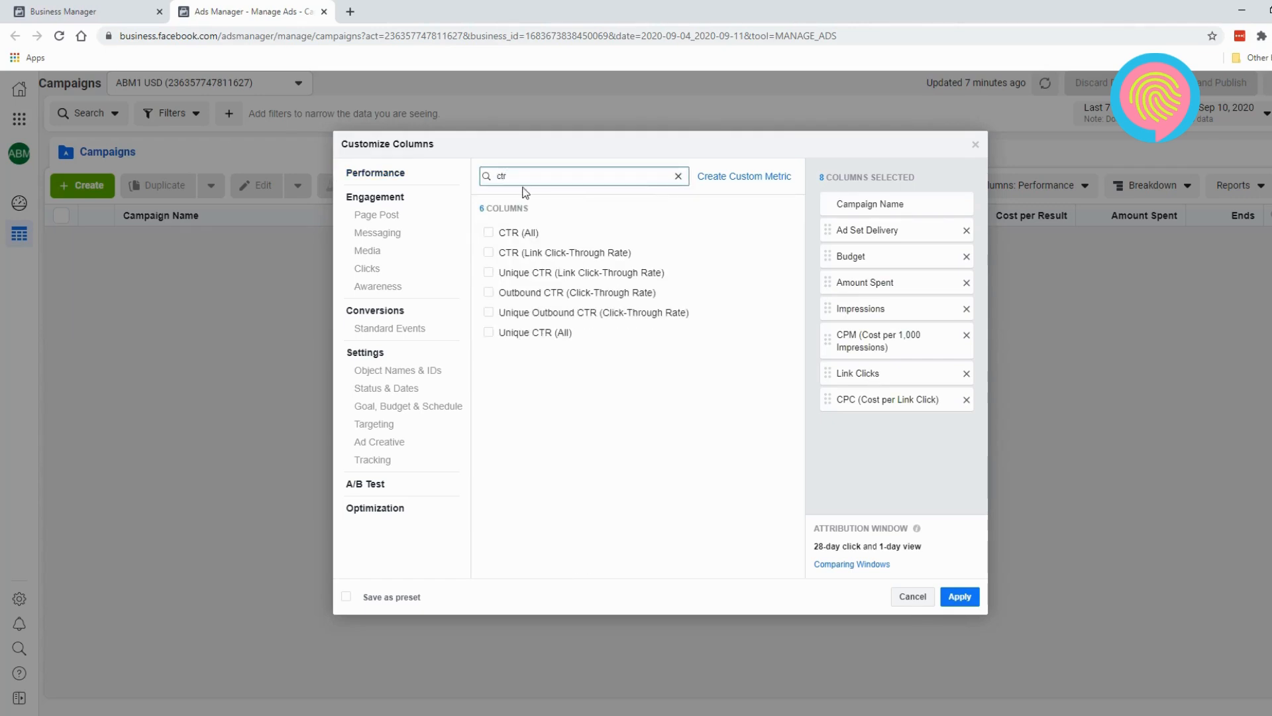
{"action": "left_click", "coordinate": [552, 252]}
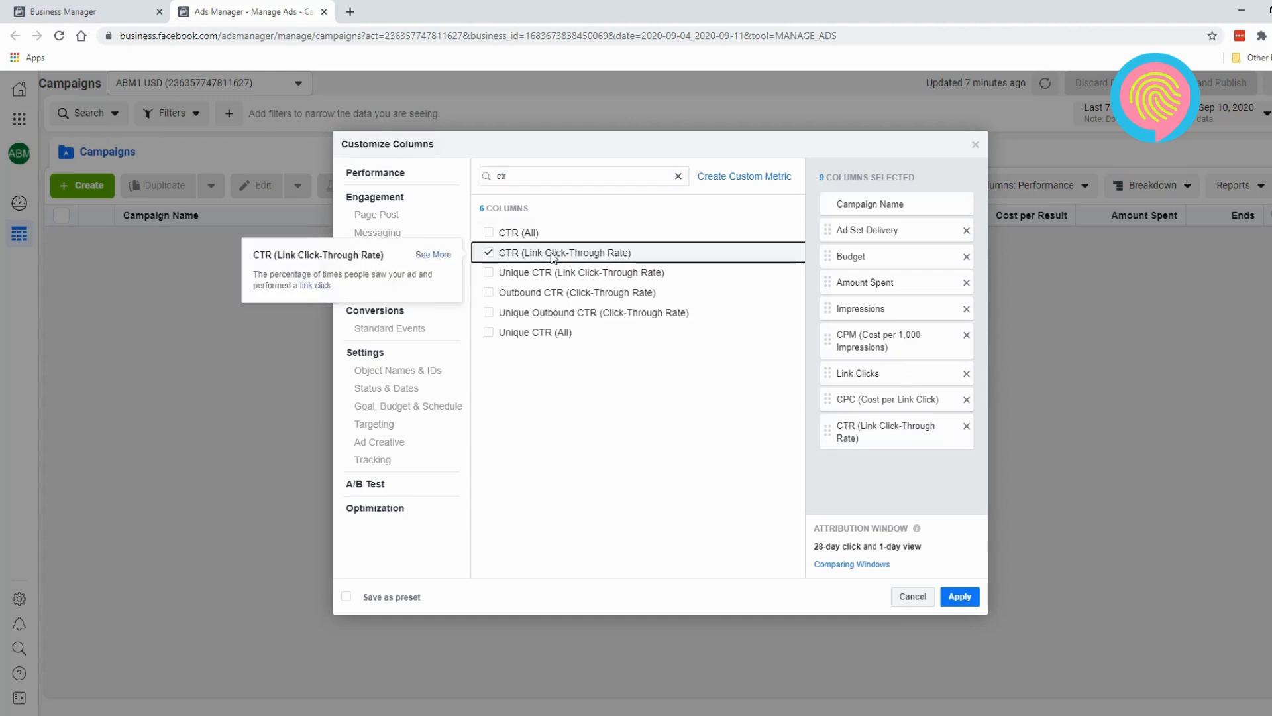
{"action": "left_click", "coordinate": [520, 232]}
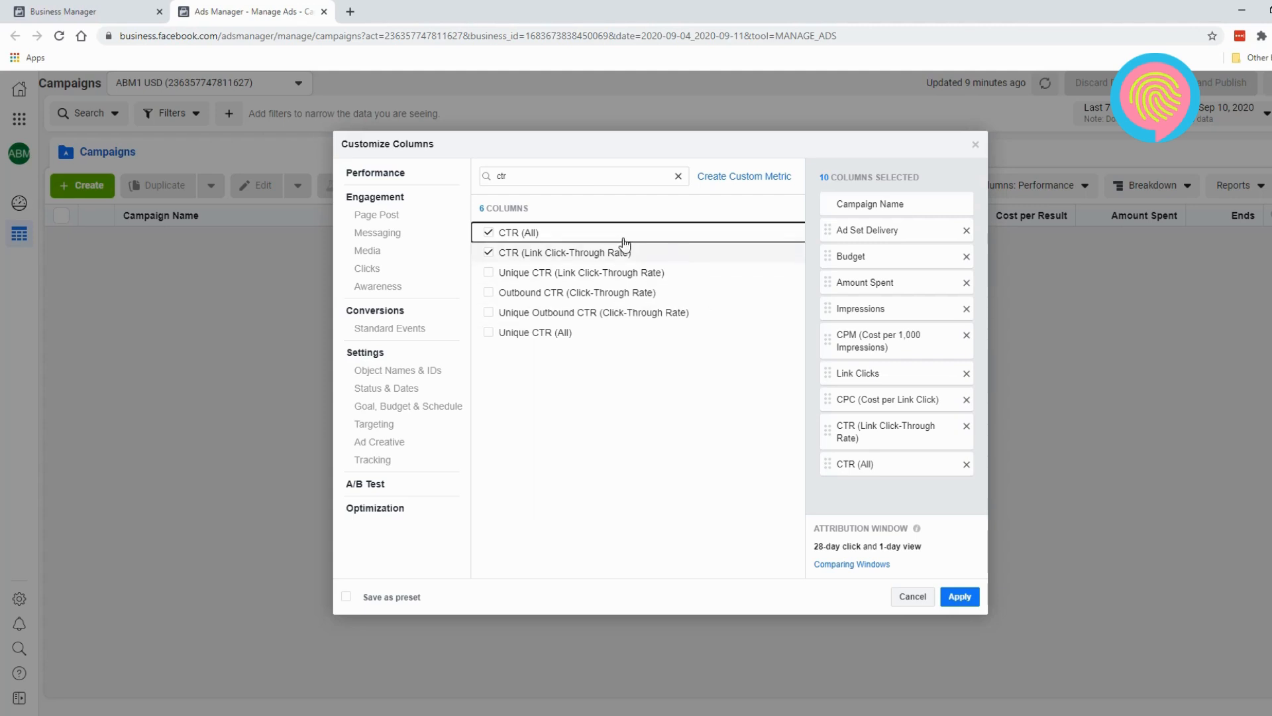
Step: Search the metrics for "lead" and include the total and the cost of Leads as columns
{"action": "left_click_drag", "start_coordinate": [592, 178], "coordinate": [461, 188]}
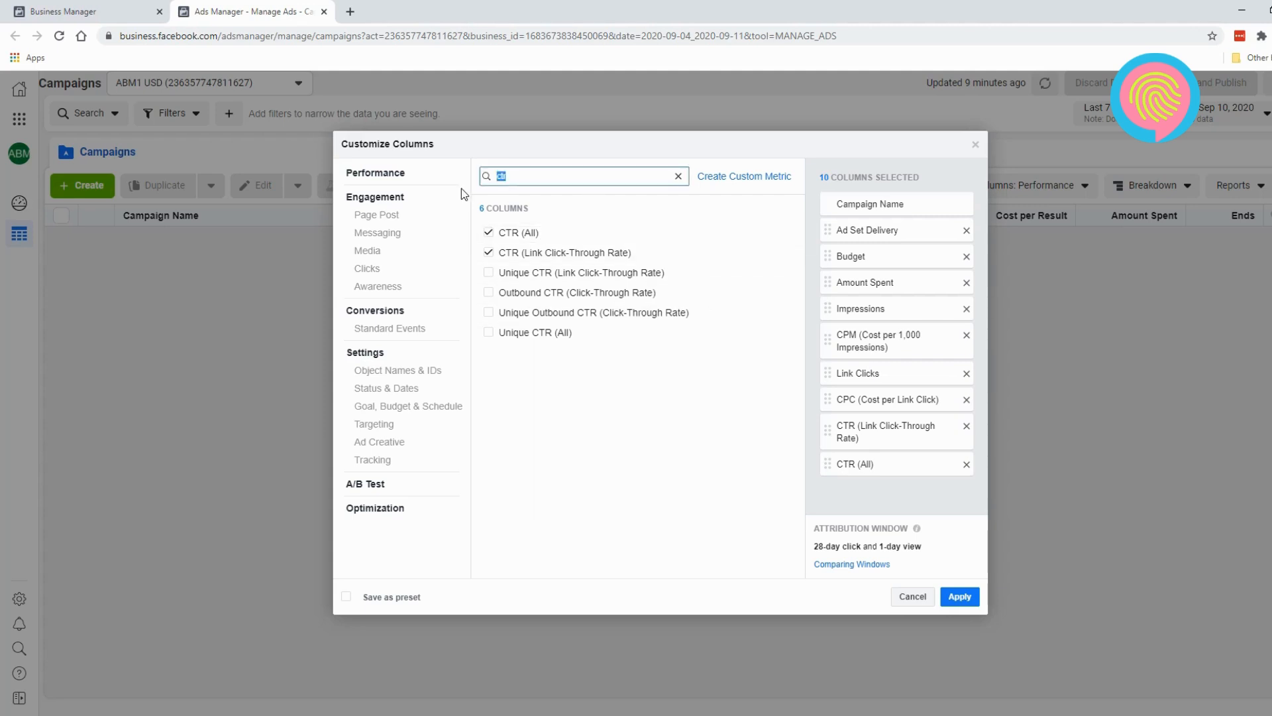
{"action": "key", "text": "BackSpace"}
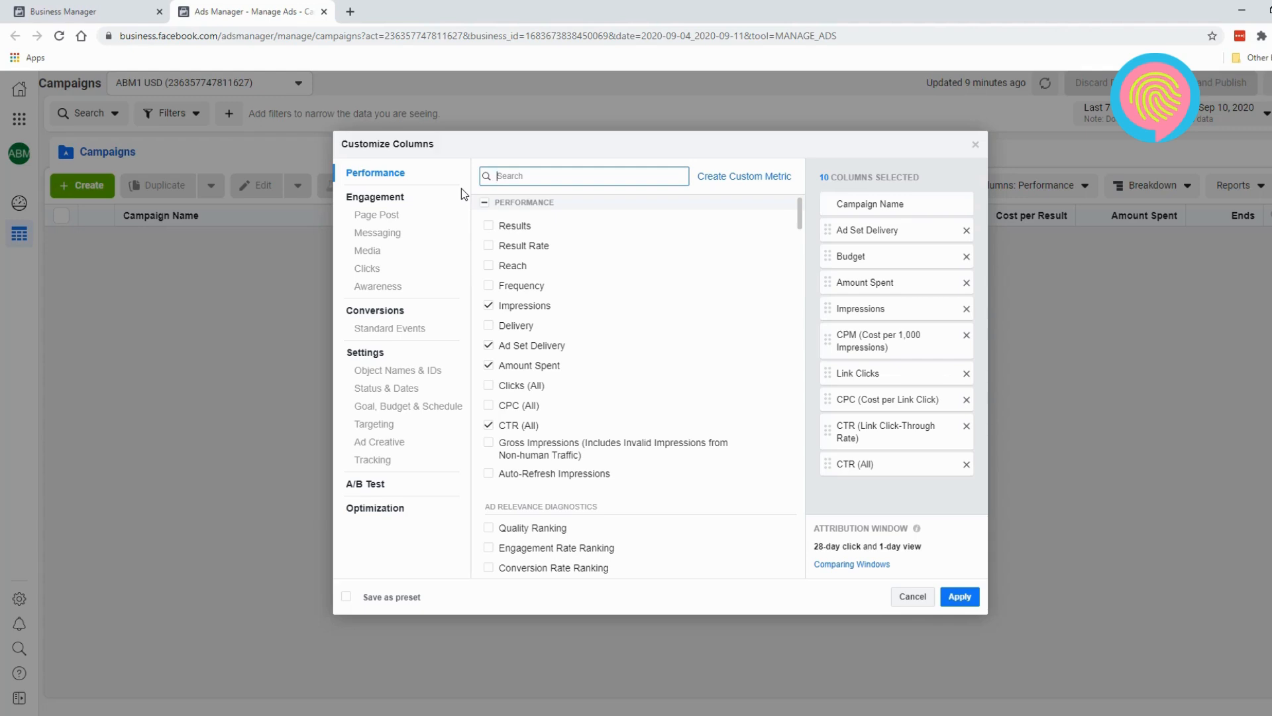
{"action": "type", "text": "lead"}
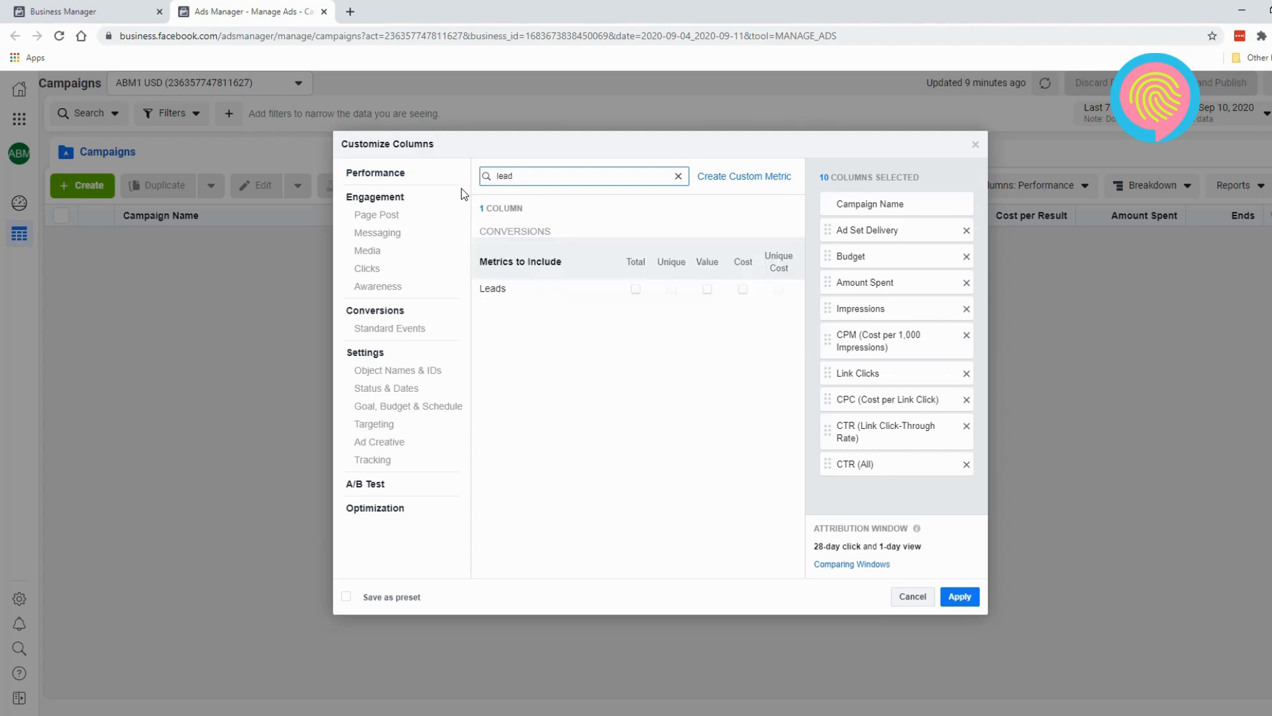
{"action": "left_click", "coordinate": [636, 291]}
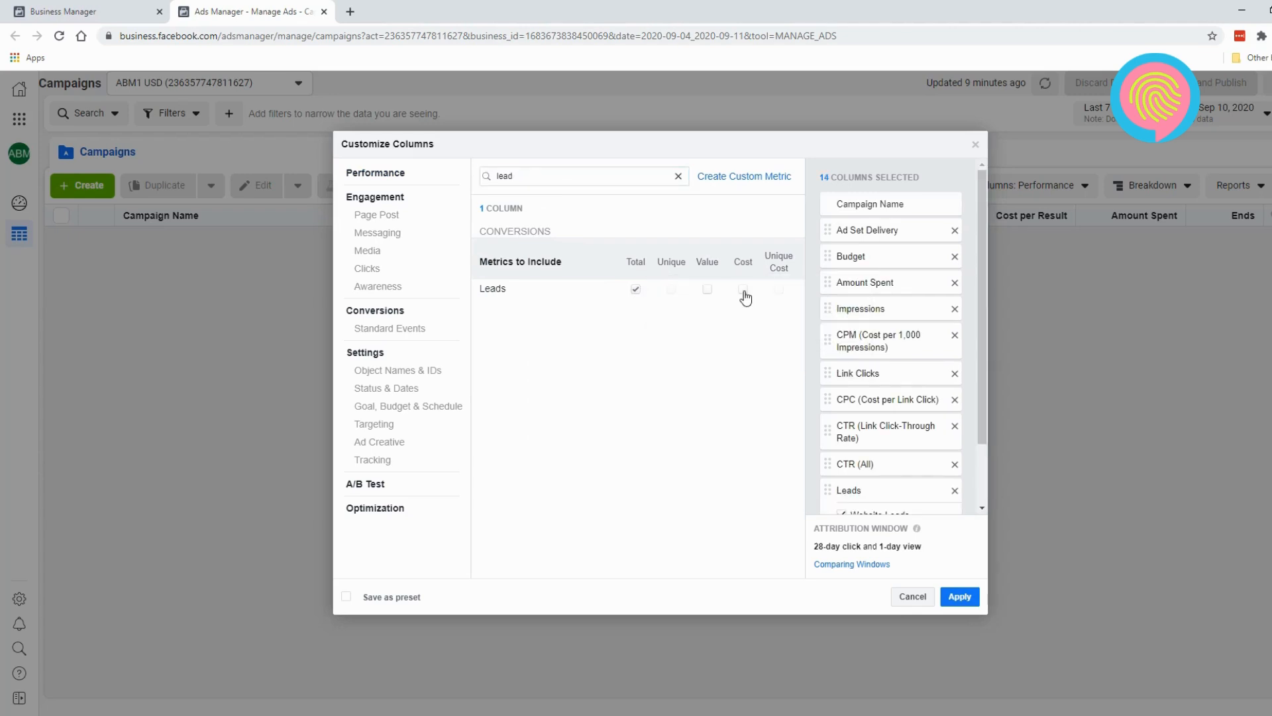
{"action": "left_click", "coordinate": [745, 291]}
Step: Deselect the Website Leads, Offline Leads and On-Facebook Leads breakdowns under the selected Leads column
{"action": "scroll", "coordinate": [865, 328], "scroll_direction": "down", "scroll_amount": 2}
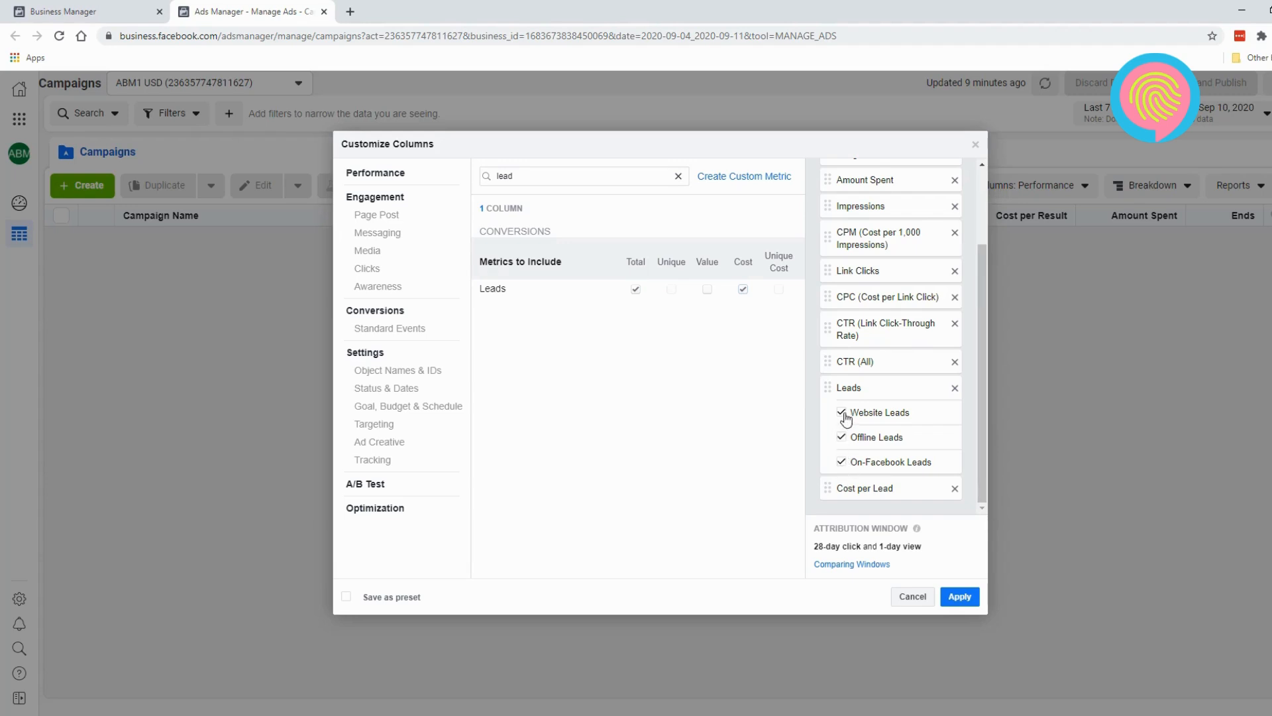
{"action": "left_click", "coordinate": [842, 437]}
{"action": "left_click", "coordinate": [842, 461]}
{"action": "scroll", "coordinate": [884, 399], "scroll_direction": "up", "scroll_amount": 2}
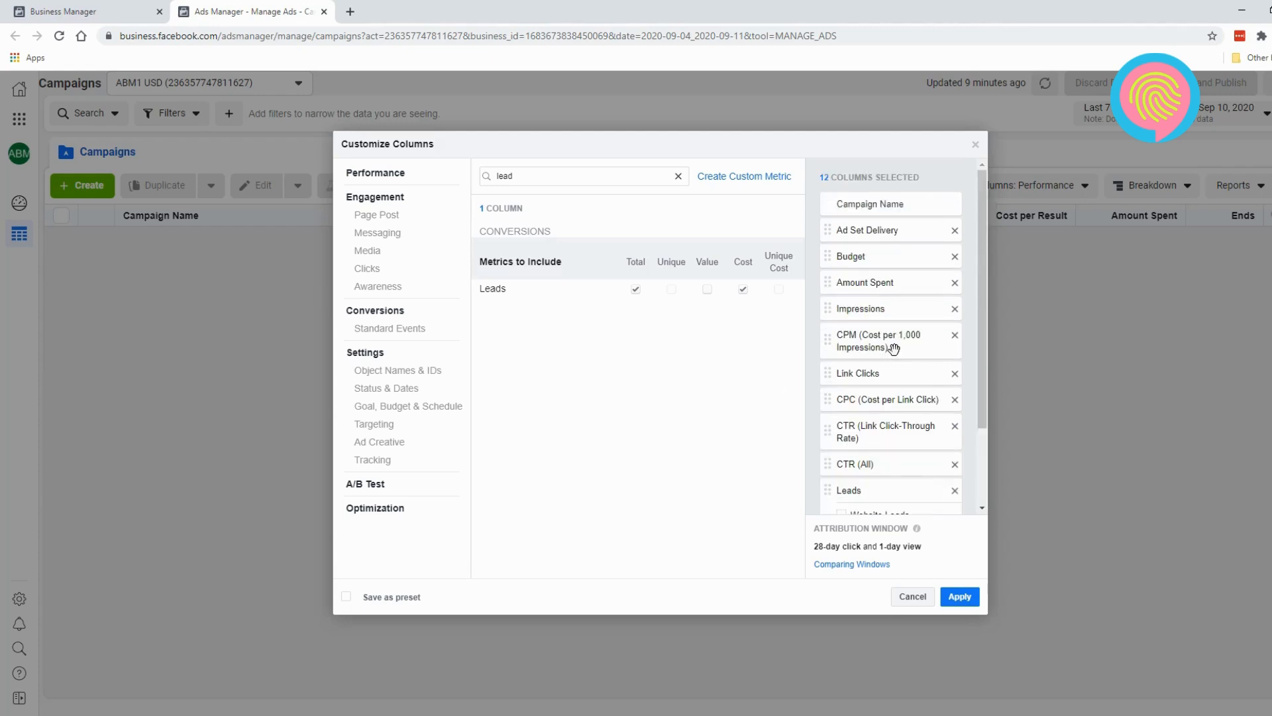
Step: Review the order and completeness of the selected columns from Campaign Name through Cost per Lead
{"action": "scroll", "coordinate": [893, 349], "scroll_direction": "down", "scroll_amount": 3}
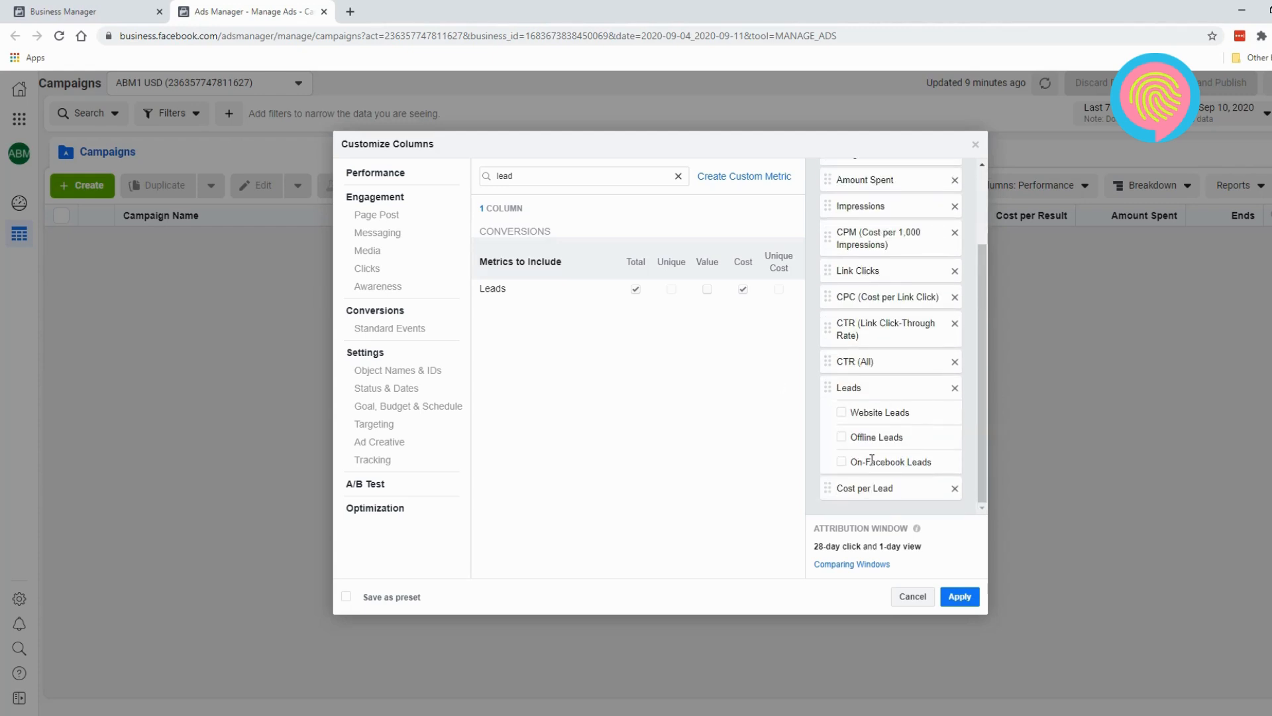
{"action": "scroll", "coordinate": [871, 458], "scroll_direction": "up", "scroll_amount": 3}
{"action": "scroll", "coordinate": [867, 331], "scroll_direction": "down", "scroll_amount": 3}
{"action": "scroll", "coordinate": [911, 196], "scroll_direction": "up", "scroll_amount": 3}
{"action": "scroll", "coordinate": [886, 296], "scroll_direction": "down", "scroll_amount": 3}
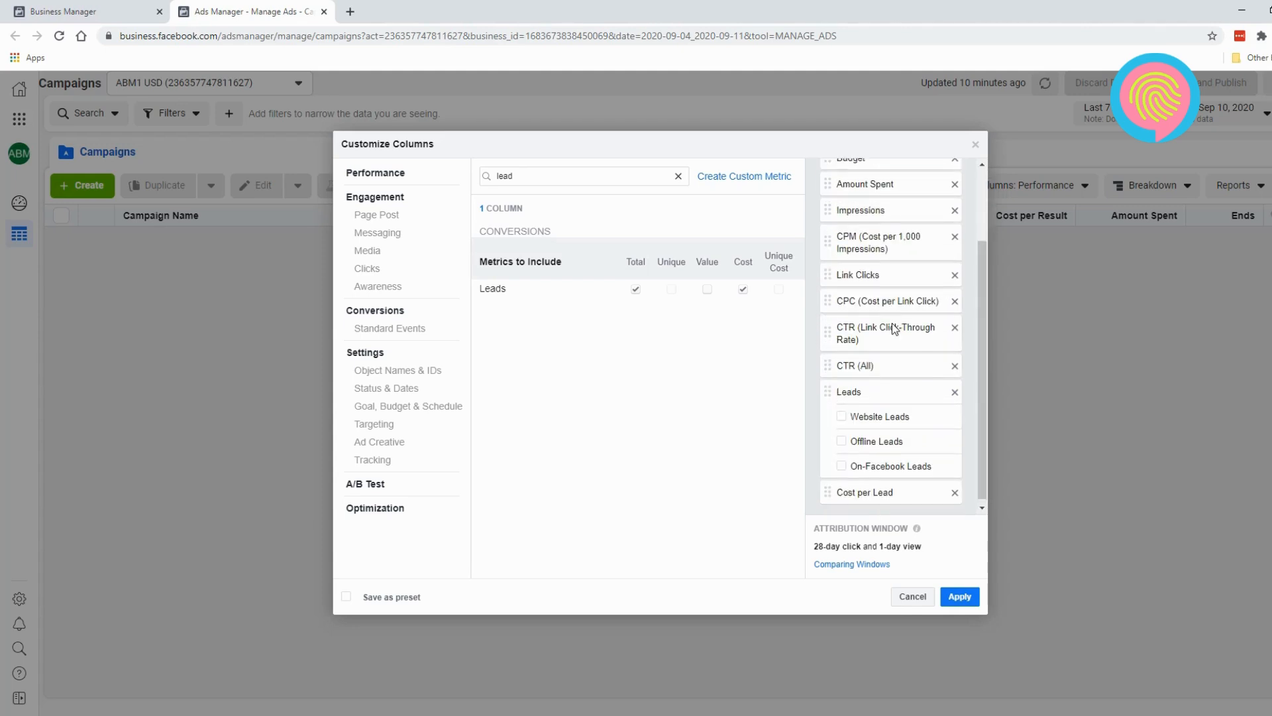
{"action": "scroll", "coordinate": [891, 311], "scroll_direction": "up", "scroll_amount": 3}
{"action": "scroll", "coordinate": [882, 275], "scroll_direction": "down", "scroll_amount": 3}
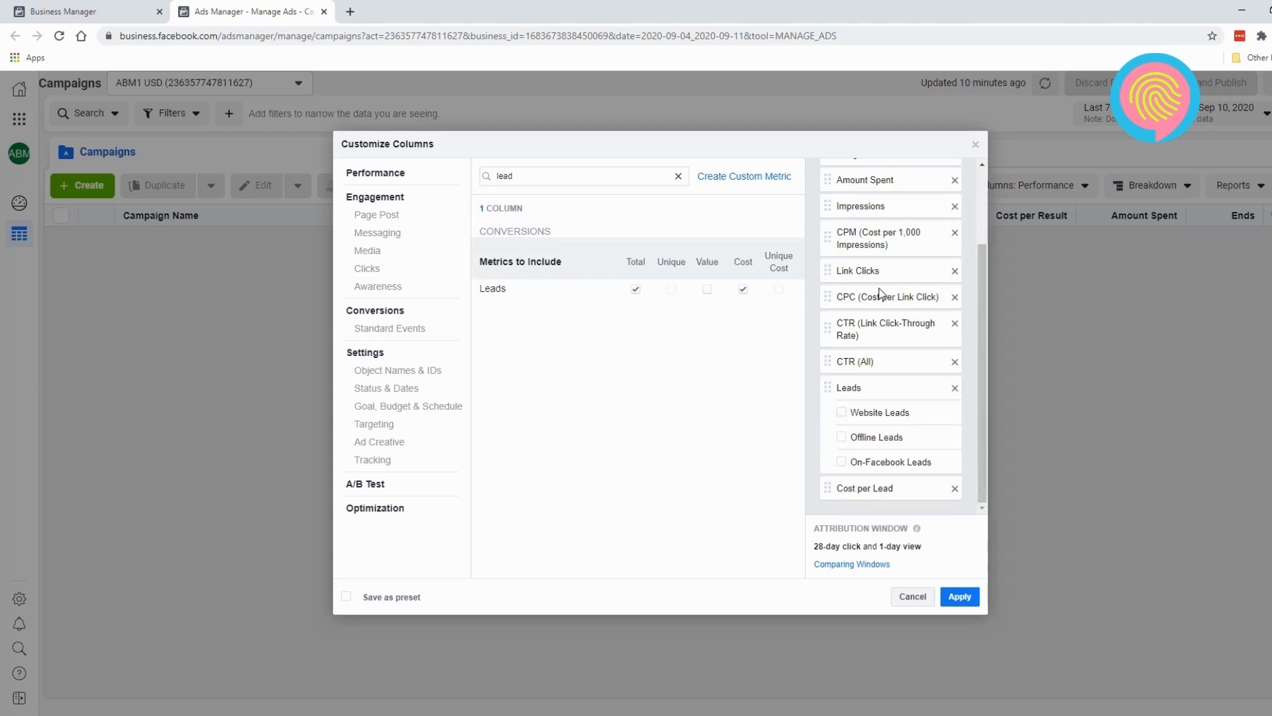
{"action": "scroll", "coordinate": [887, 381], "scroll_direction": "up", "scroll_amount": 3}
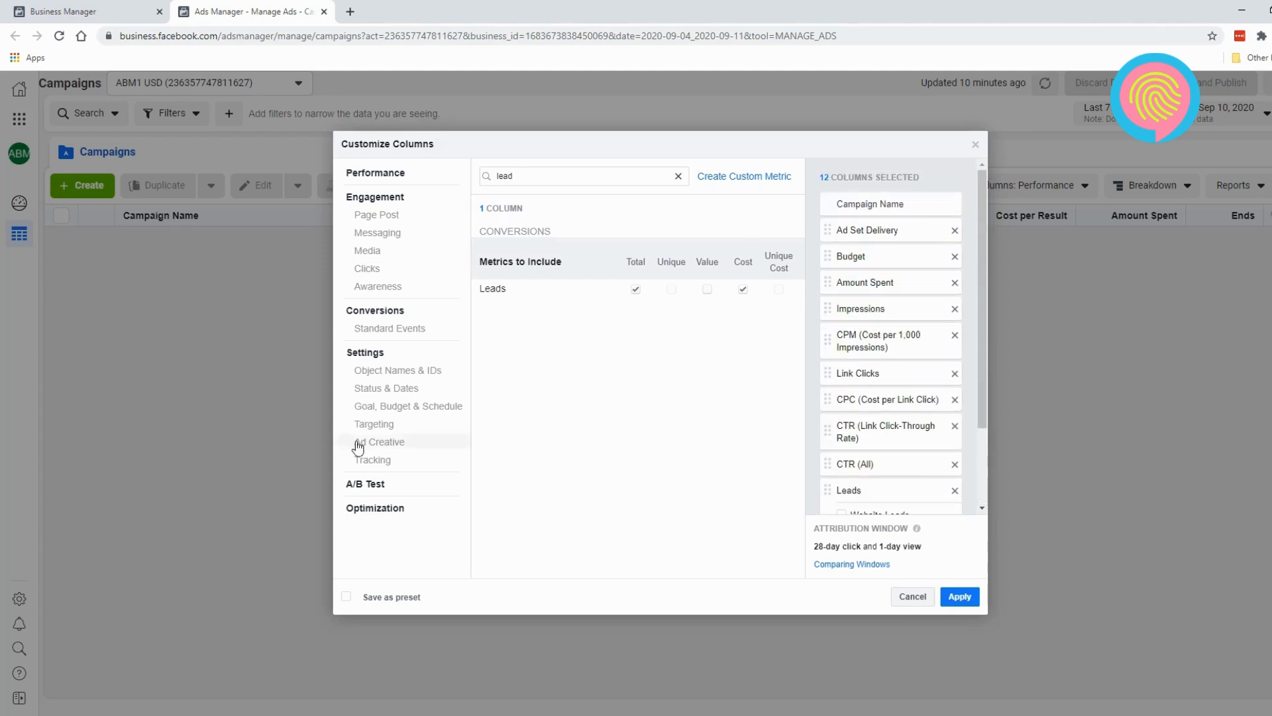
{"action": "scroll", "coordinate": [891, 281], "scroll_direction": "down", "scroll_amount": 3}
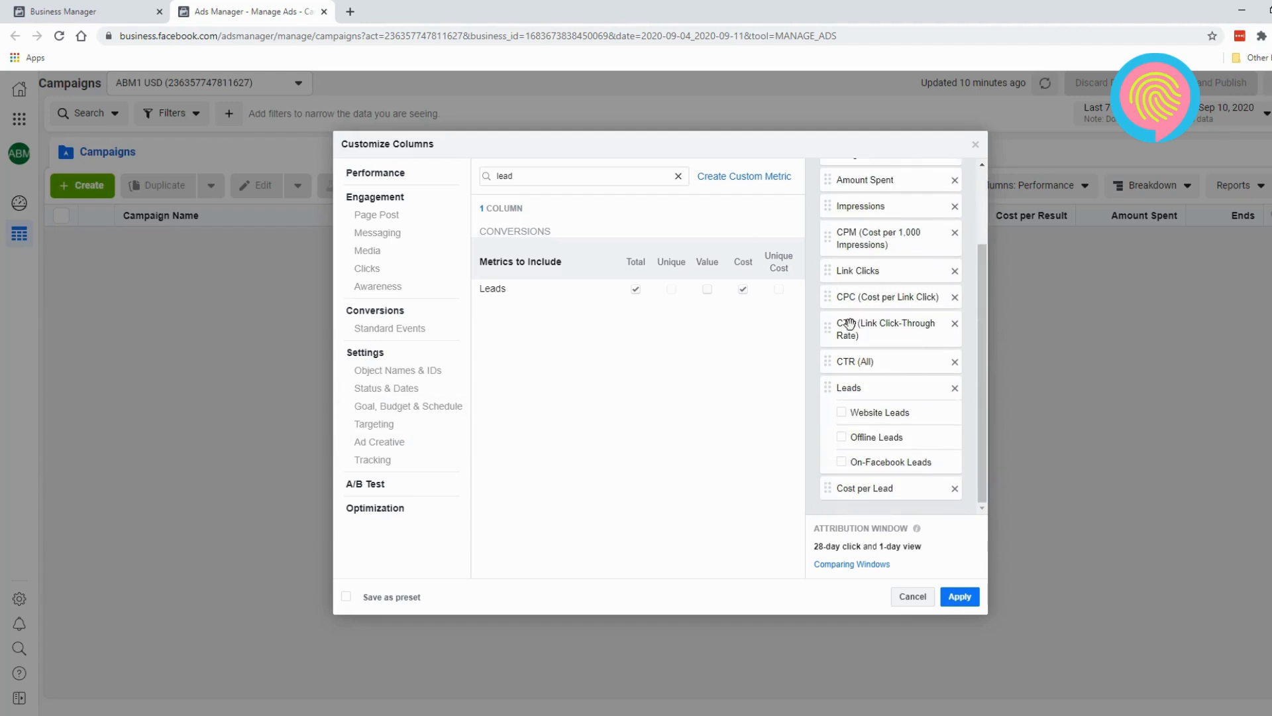
{"action": "scroll", "coordinate": [844, 327], "scroll_direction": "up", "scroll_amount": 3}
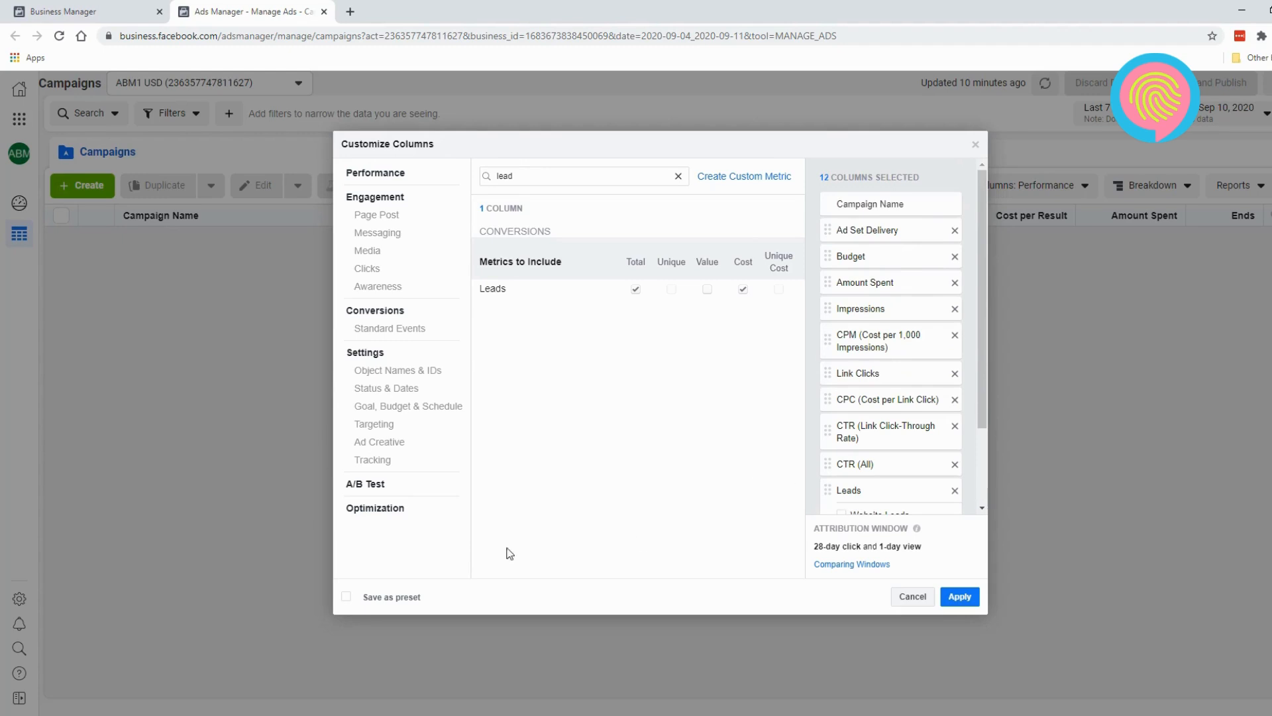
Step: Save the column selection as a preset named "Lead Gen" and apply it to the campaign table
{"action": "left_click", "coordinate": [404, 598]}
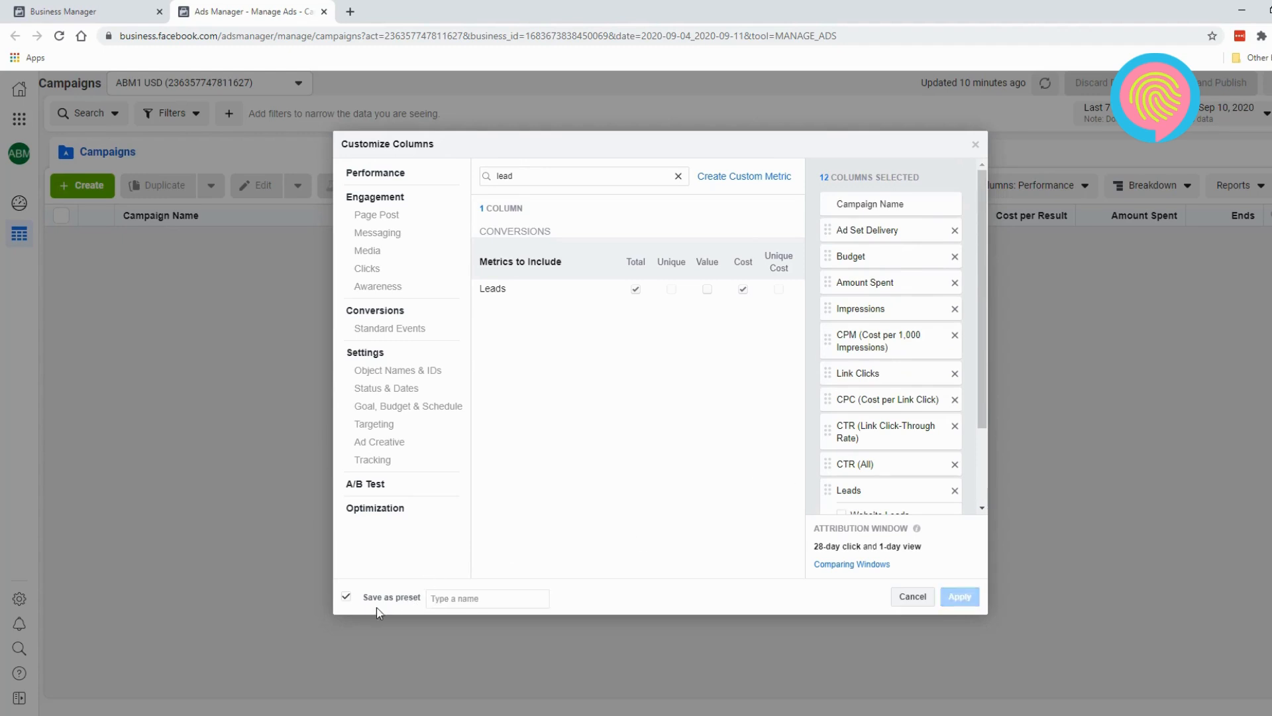
{"action": "left_click", "coordinate": [461, 600]}
{"action": "type", "text": "Lead Gen"}
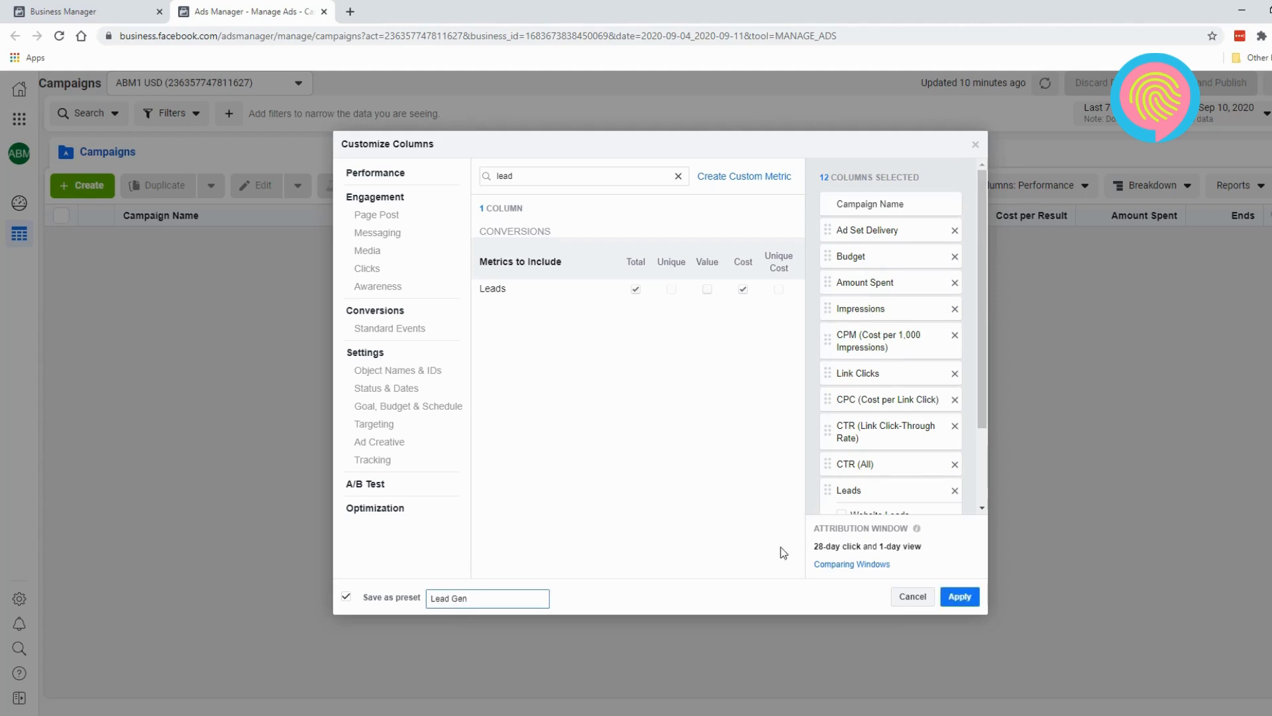
{"action": "scroll", "coordinate": [864, 472], "scroll_direction": "down", "scroll_amount": 2}
{"action": "left_click", "coordinate": [959, 596]}
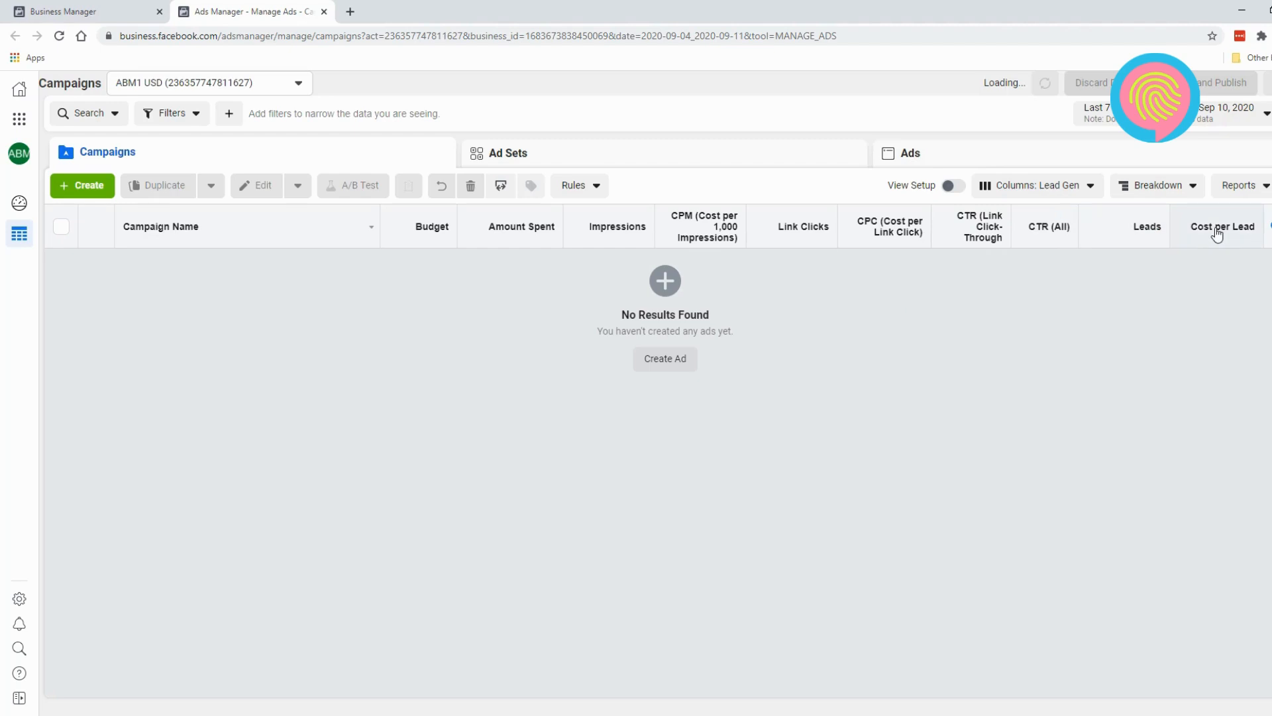
Step: Set the Lead Gen column preset as the default and reload the page
{"action": "left_click", "coordinate": [1060, 194]}
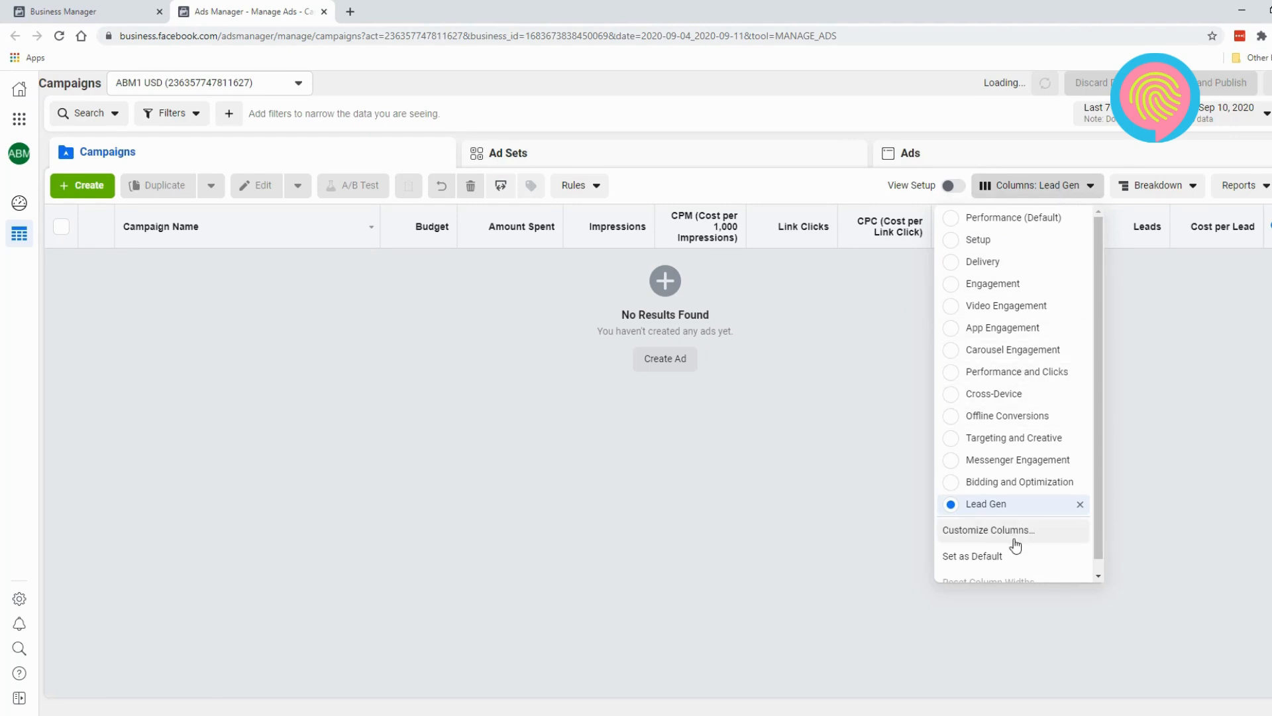
{"action": "scroll", "coordinate": [1016, 545], "scroll_direction": "down", "scroll_amount": 1}
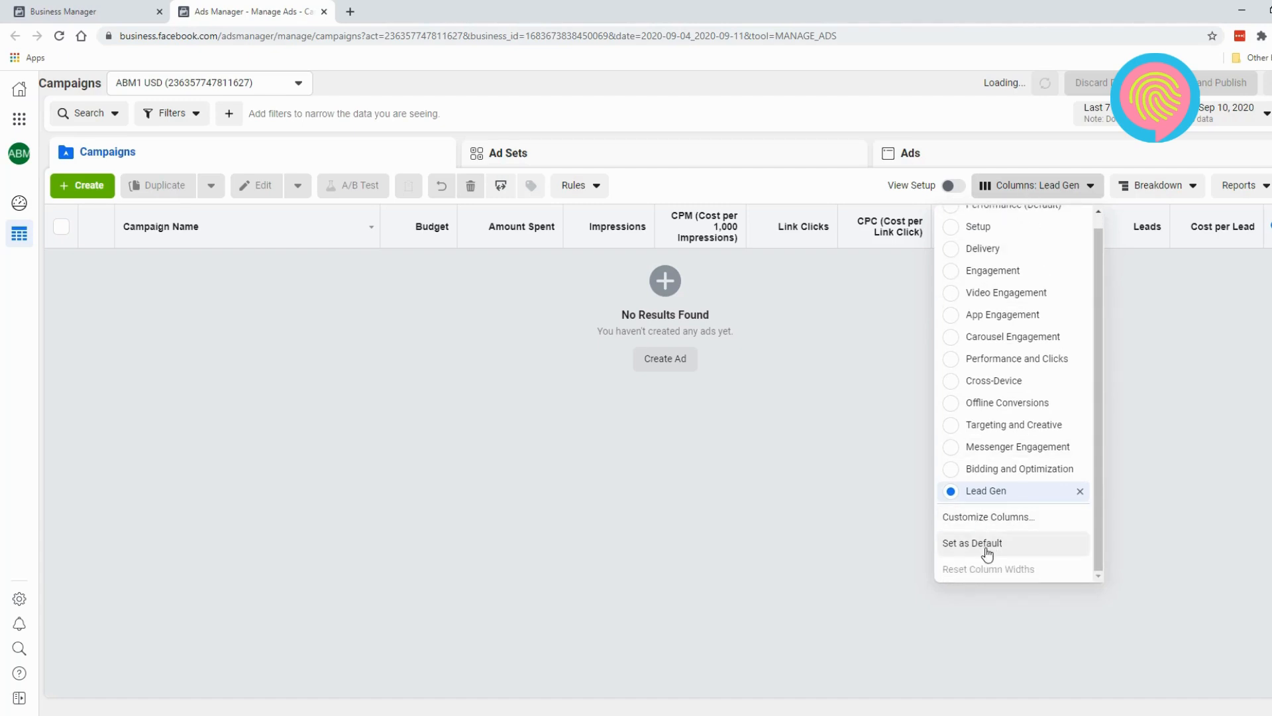
{"action": "left_click", "coordinate": [987, 544]}
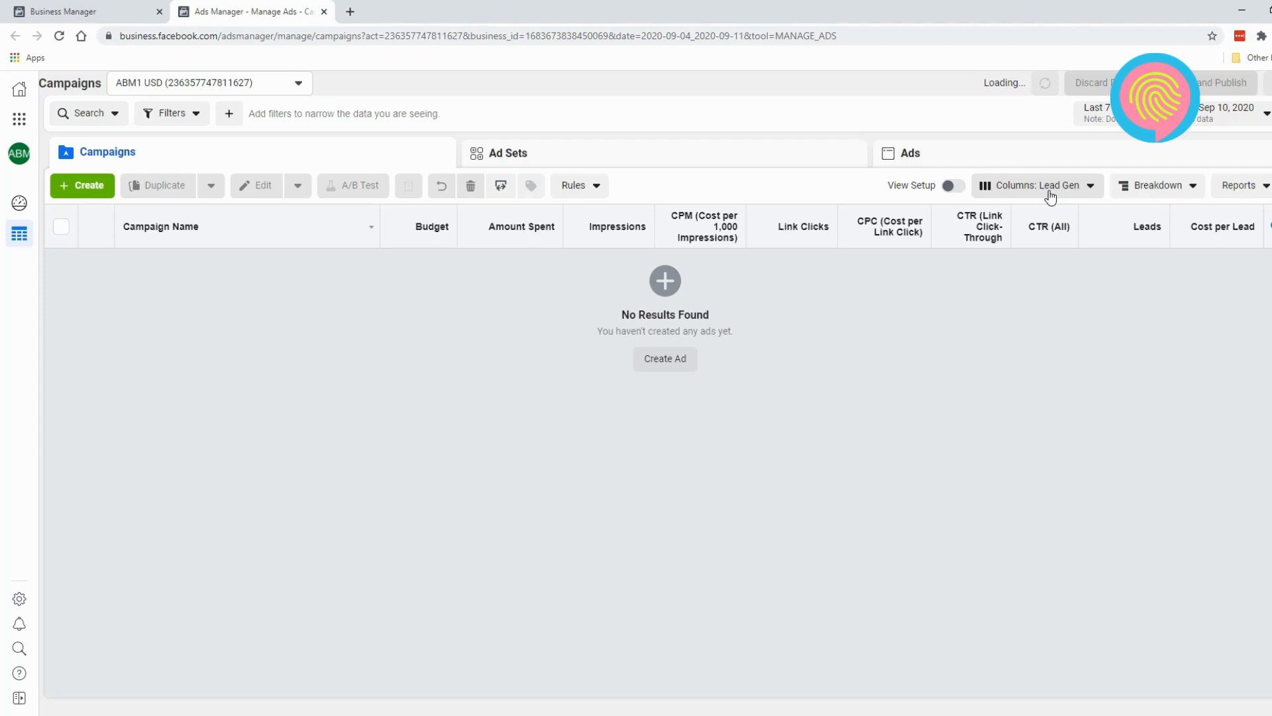
{"action": "left_click", "coordinate": [58, 38]}
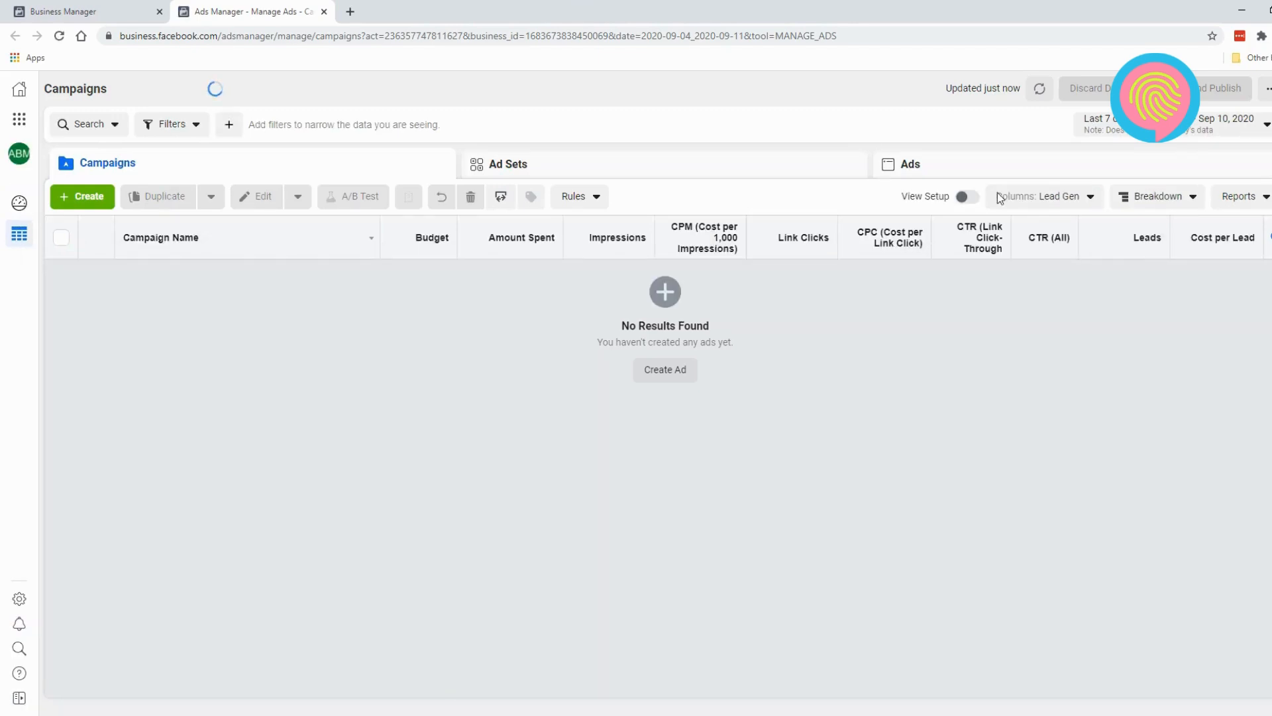
Step: Switch the campaign table to the Performance column preset and back to Lead Gen
{"action": "left_click", "coordinate": [1066, 202]}
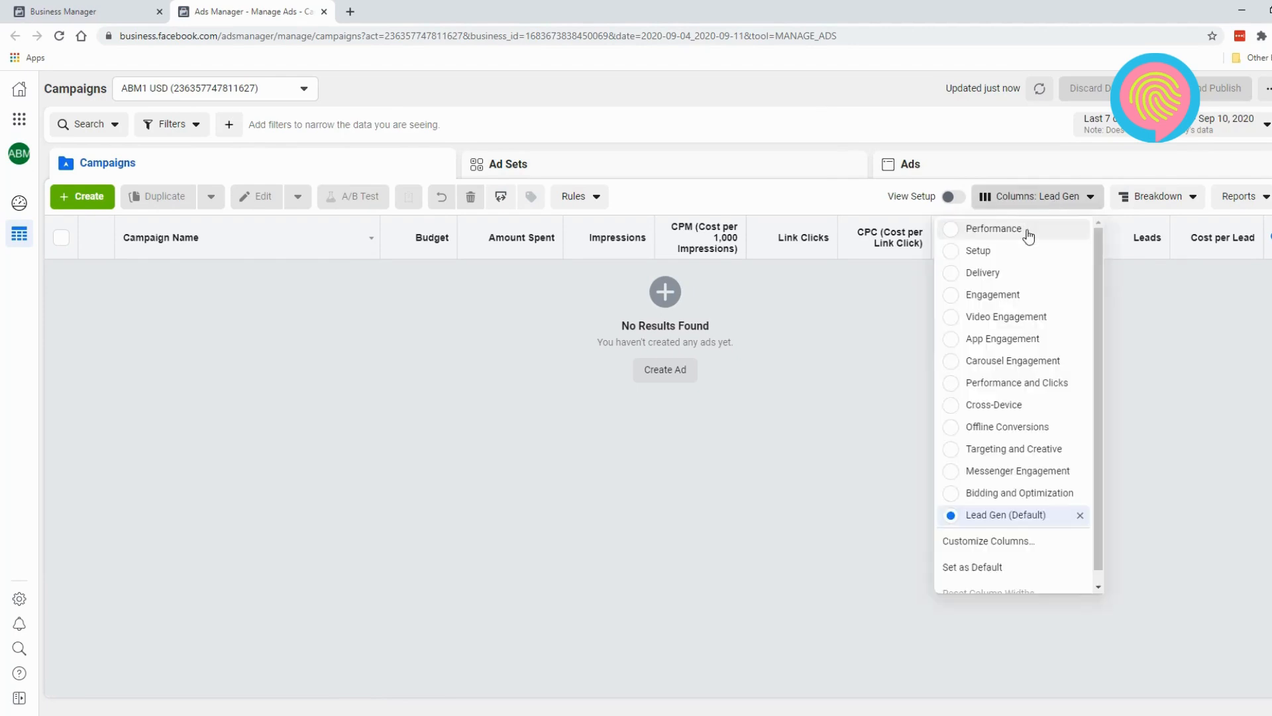
{"action": "left_click", "coordinate": [1028, 236]}
{"action": "left_click", "coordinate": [1031, 200]}
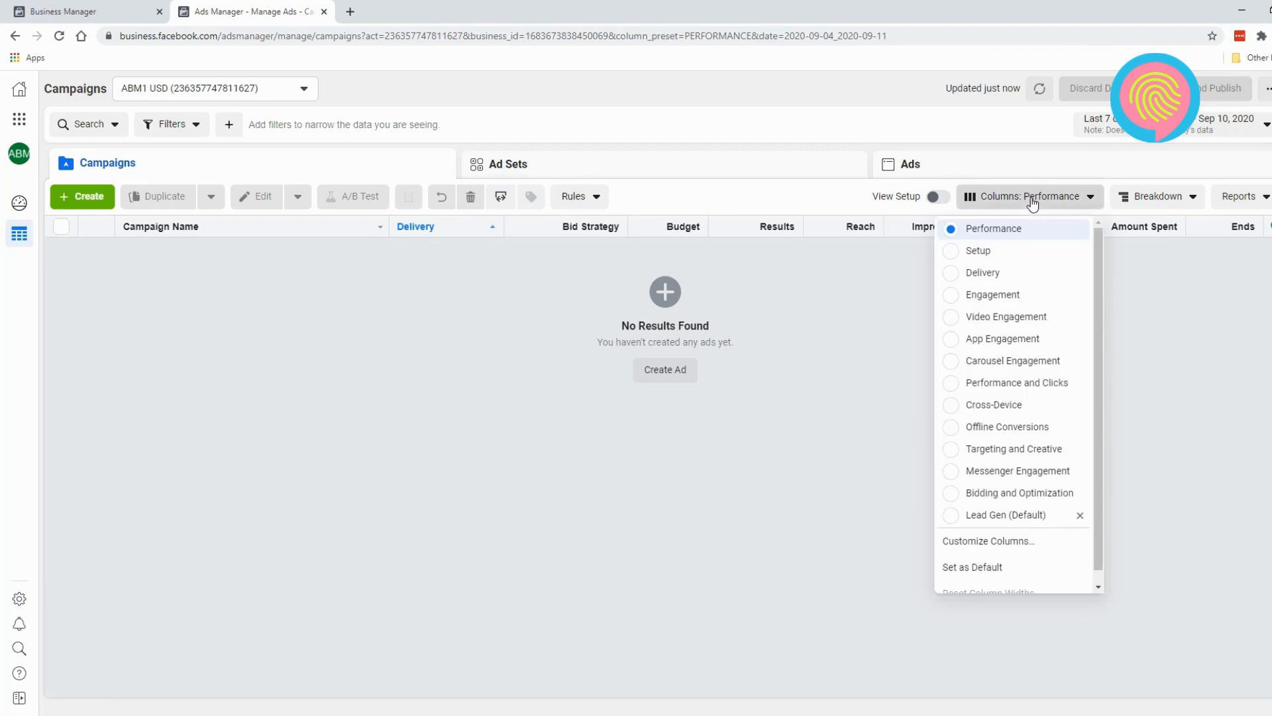
{"action": "scroll", "coordinate": [999, 406], "scroll_direction": "down", "scroll_amount": 1}
{"action": "left_click", "coordinate": [995, 501]}
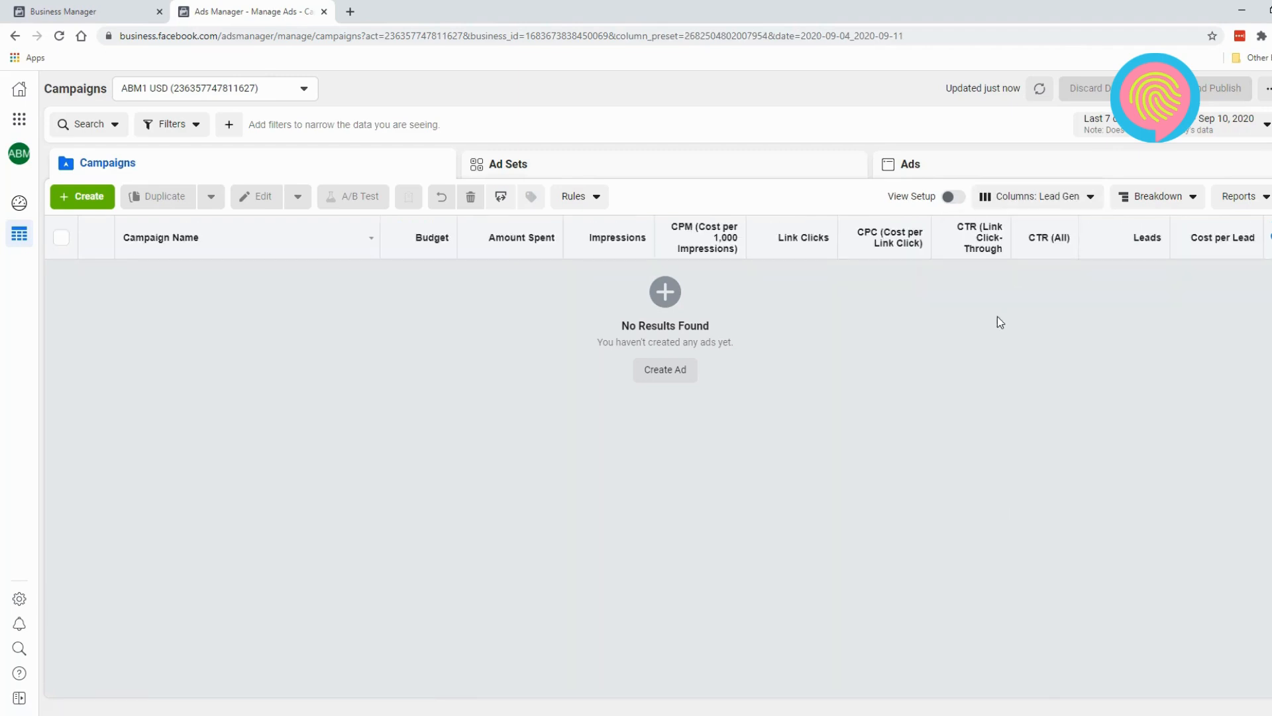
Step: Reopen the column customization for the Lead Gen preset, review its selected columns, and close it without changes
{"action": "left_click", "coordinate": [1037, 199]}
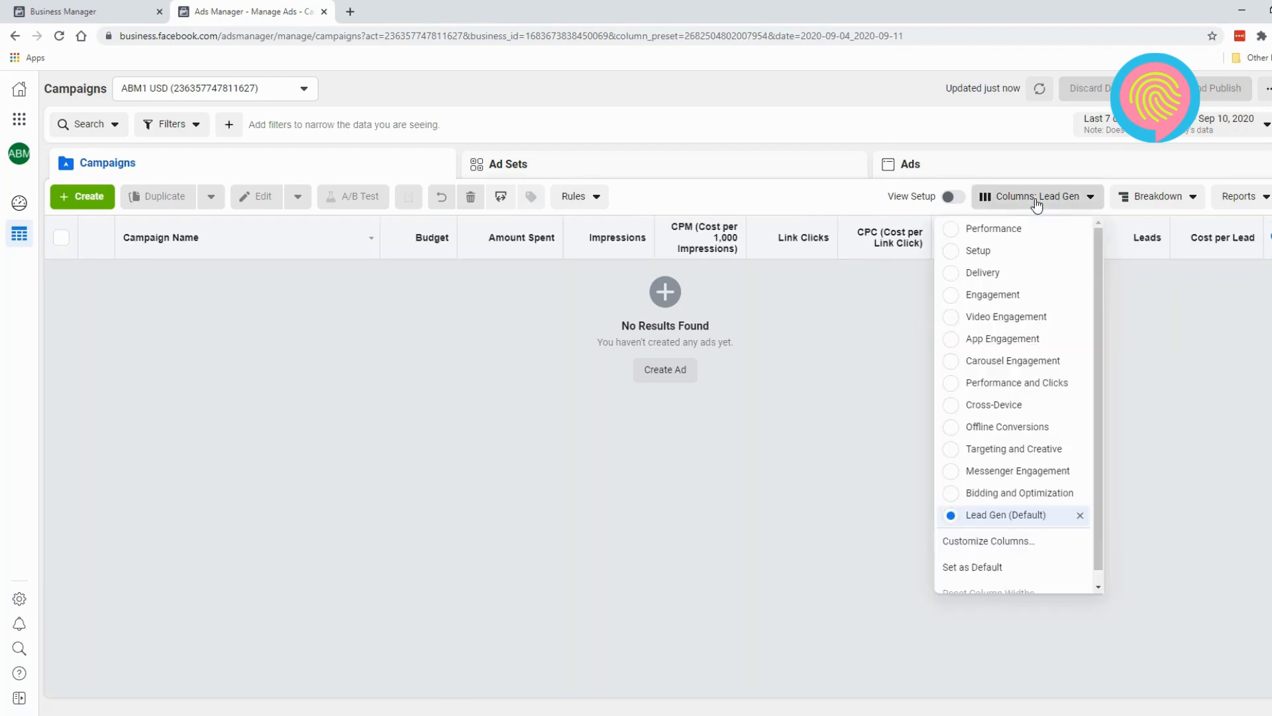
{"action": "scroll", "coordinate": [1016, 401], "scroll_direction": "down", "scroll_amount": 1}
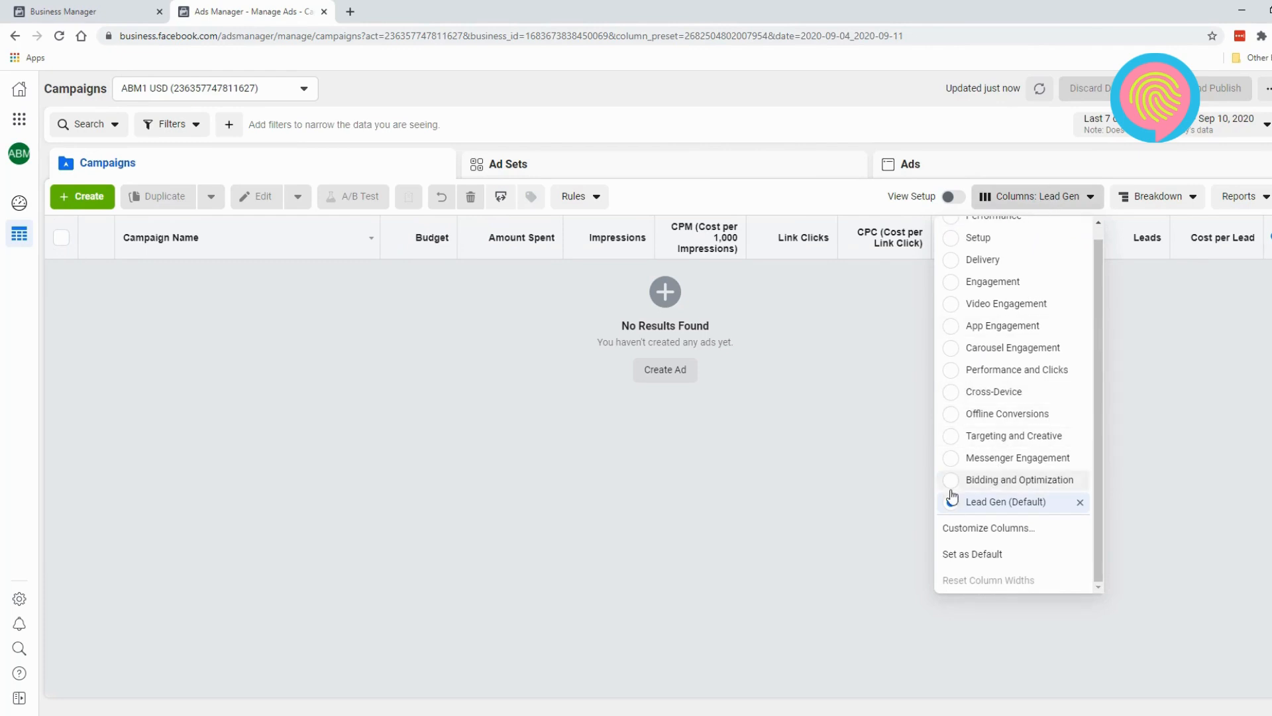
{"action": "left_click", "coordinate": [987, 528]}
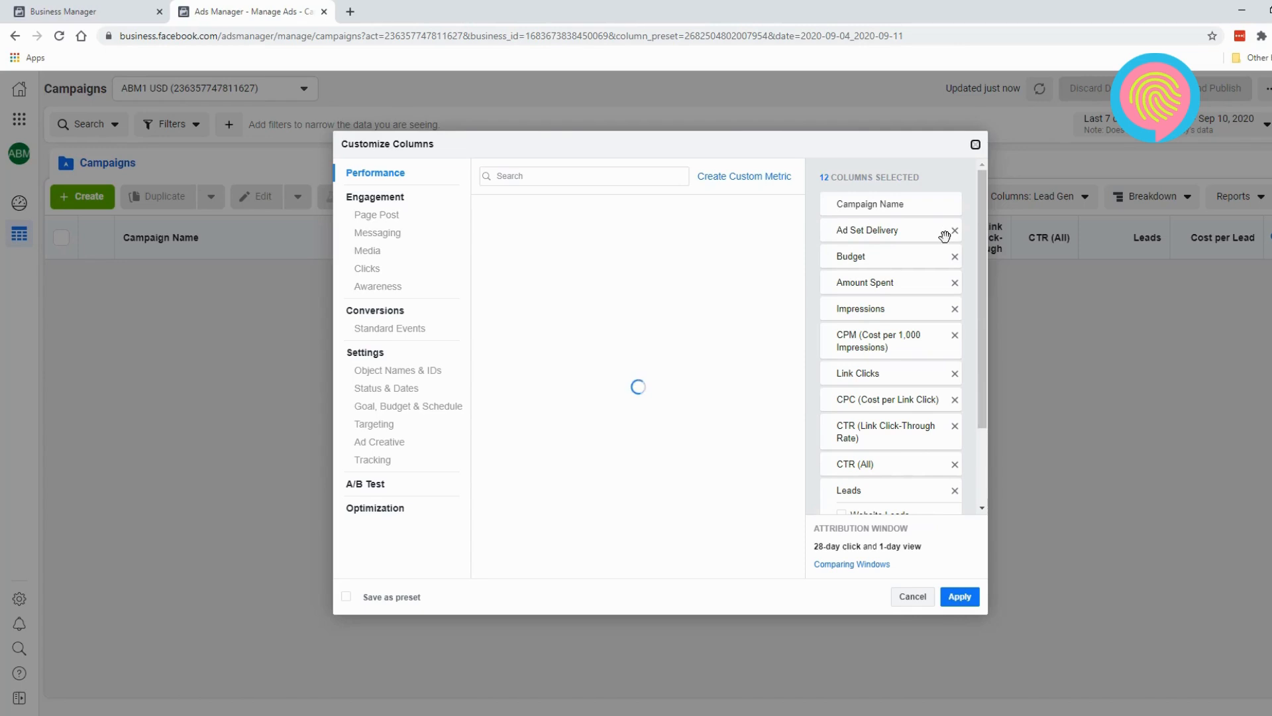
{"action": "scroll", "coordinate": [897, 363], "scroll_direction": "down", "scroll_amount": 2}
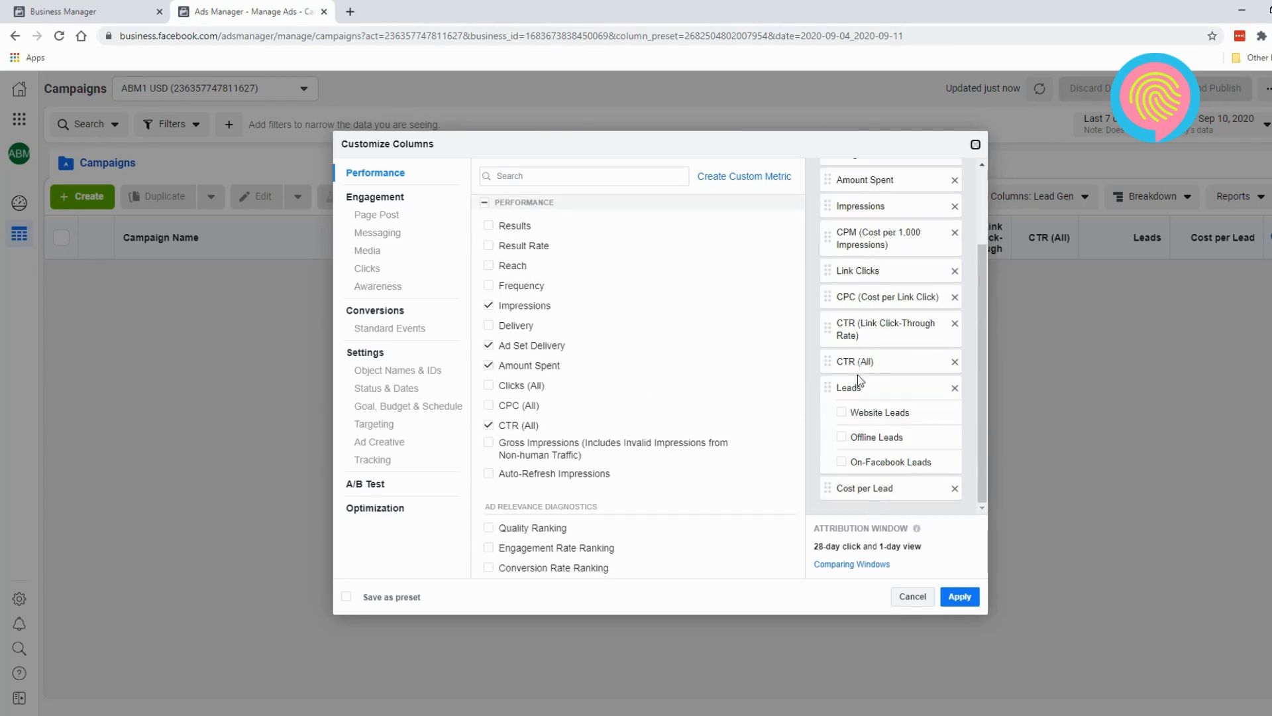
{"action": "scroll", "coordinate": [873, 228], "scroll_direction": "up", "scroll_amount": 3}
{"action": "scroll", "coordinate": [925, 493], "scroll_direction": "down", "scroll_amount": 3}
{"action": "left_click", "coordinate": [975, 145]}
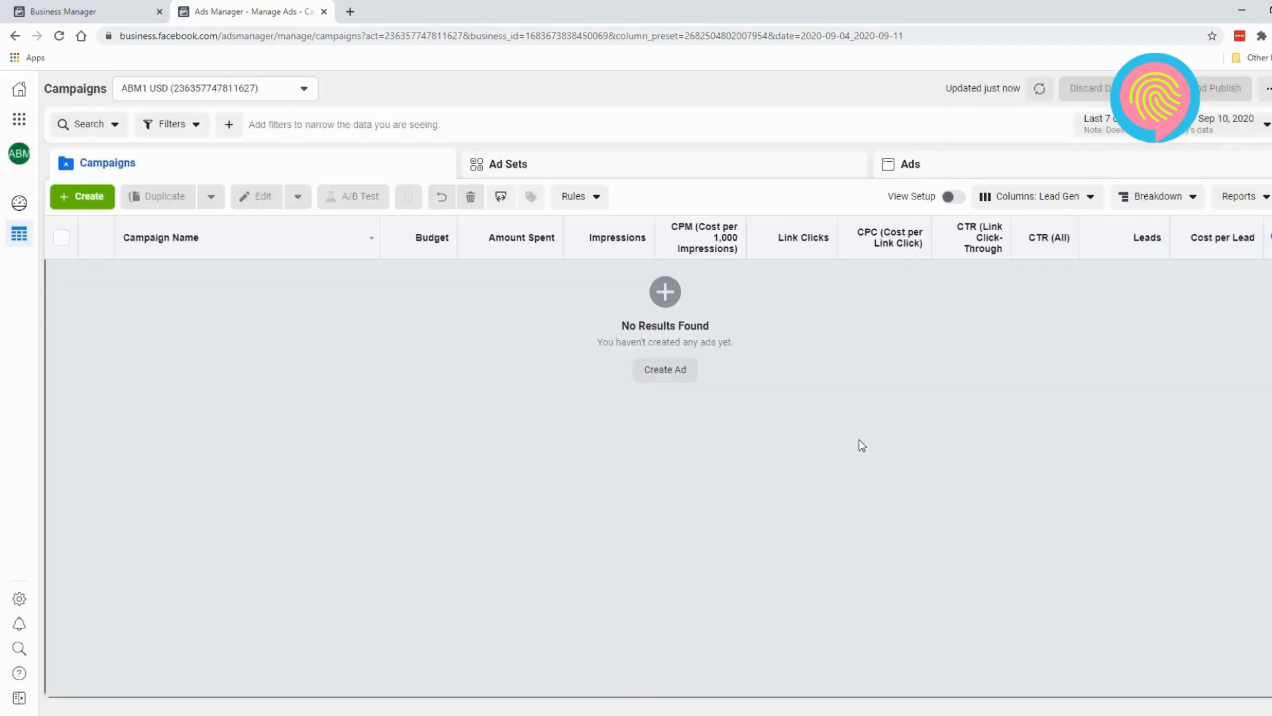